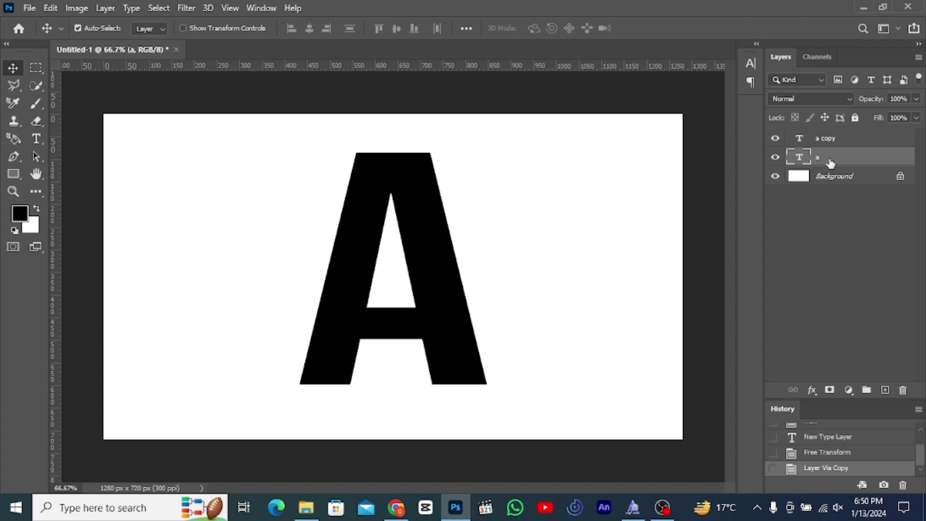
Step: Change the text color of the lower "a" layer to gray 999999
left_click(758, 64)
left_click(721, 143)
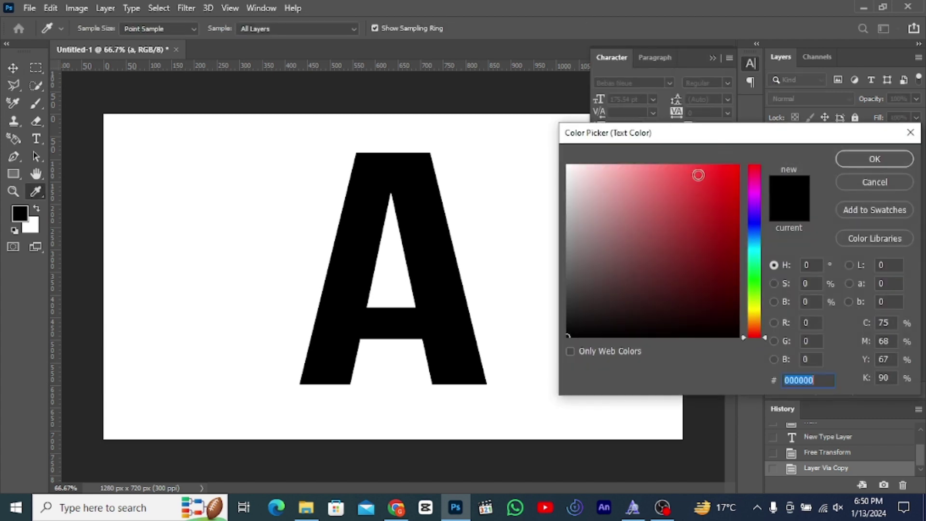
left_click(564, 234)
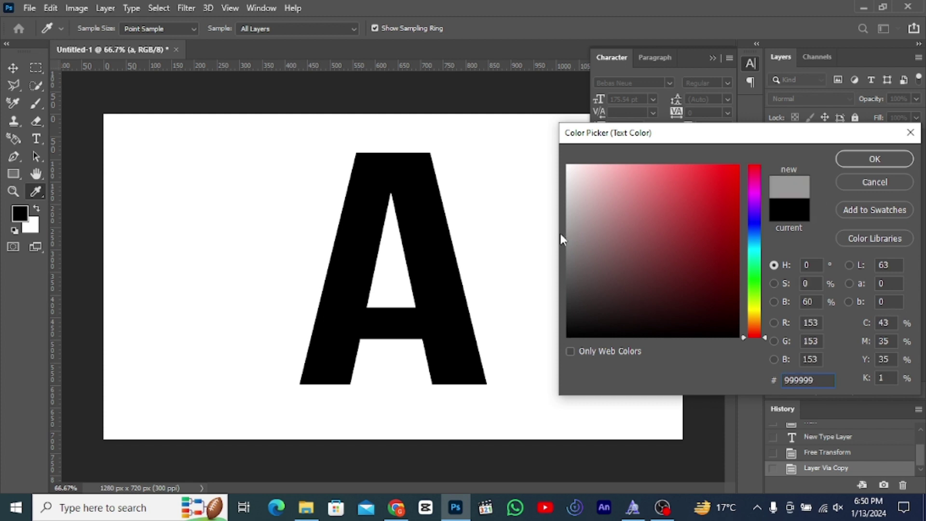
left_click(860, 159)
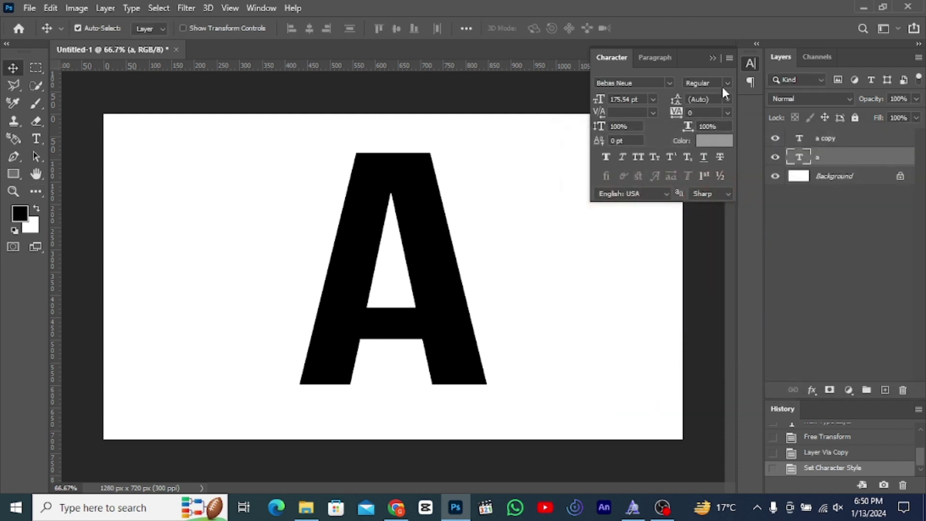
left_click(713, 58)
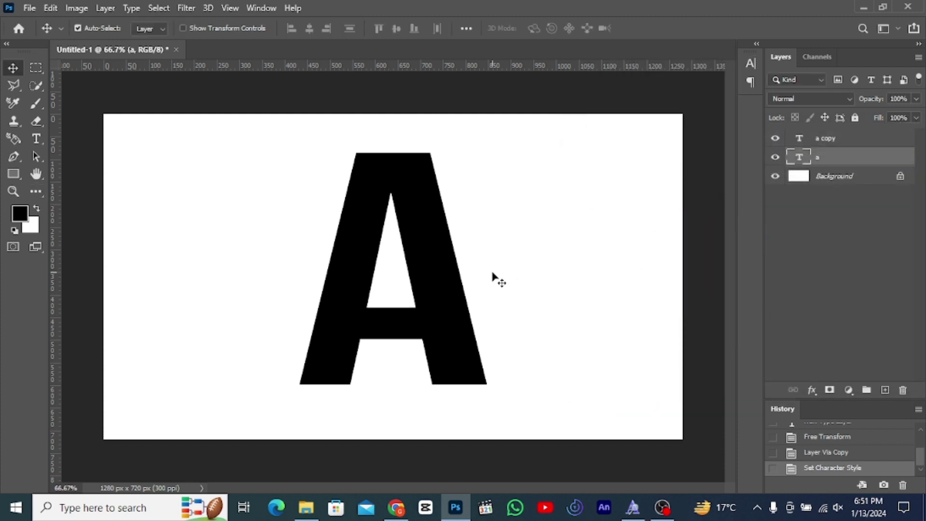
Step: Shift the gray letter horizontally with Free Transform to X 690 px so it shows beside the black letter's right edge
key("ctrl")
key("ctrl+t")
left_click_drag(440, 283, 462, 283)
left_click(672, 30)
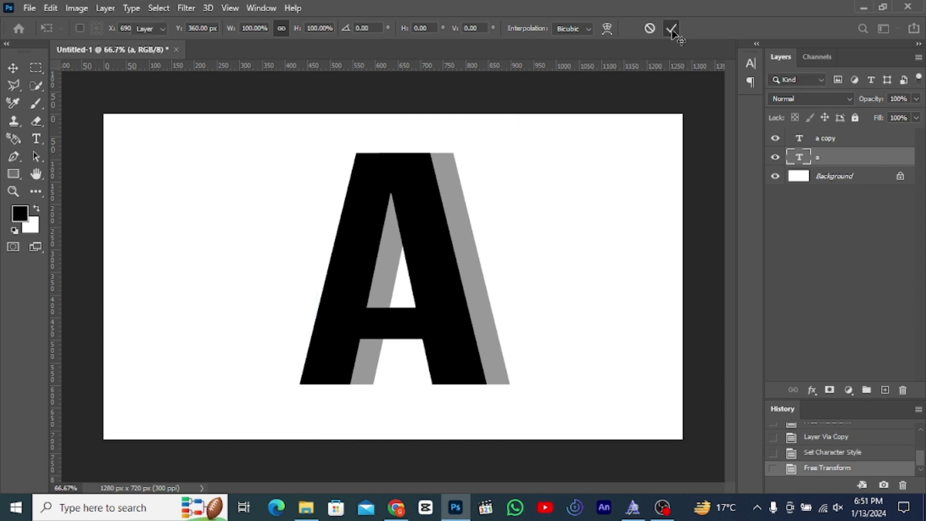
Step: Rasterize the gray "a" text layer and convert it to a Smart Object
right_click(829, 156)
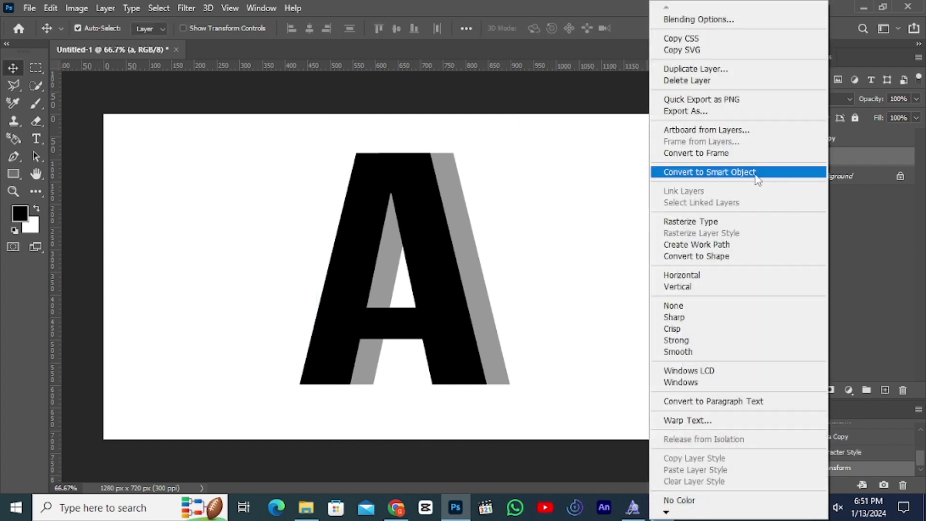
left_click(703, 221)
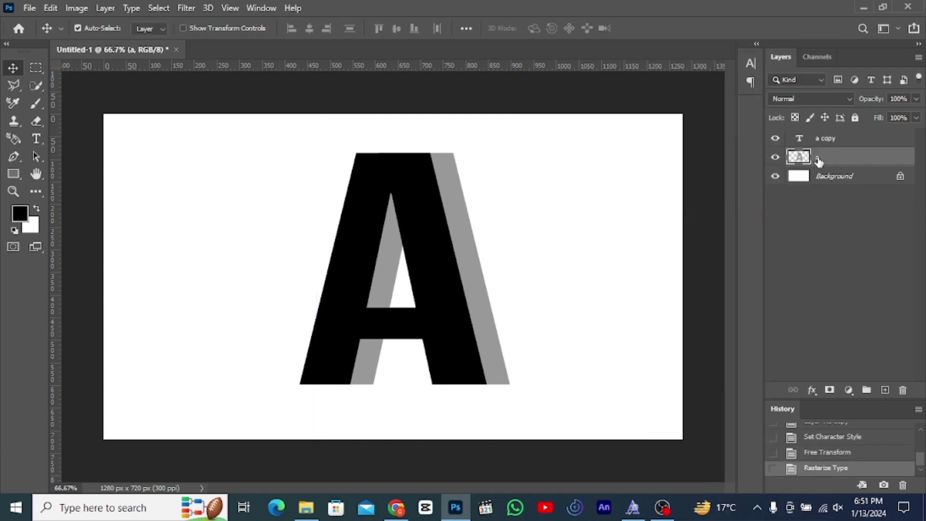
right_click(822, 155)
left_click(736, 188)
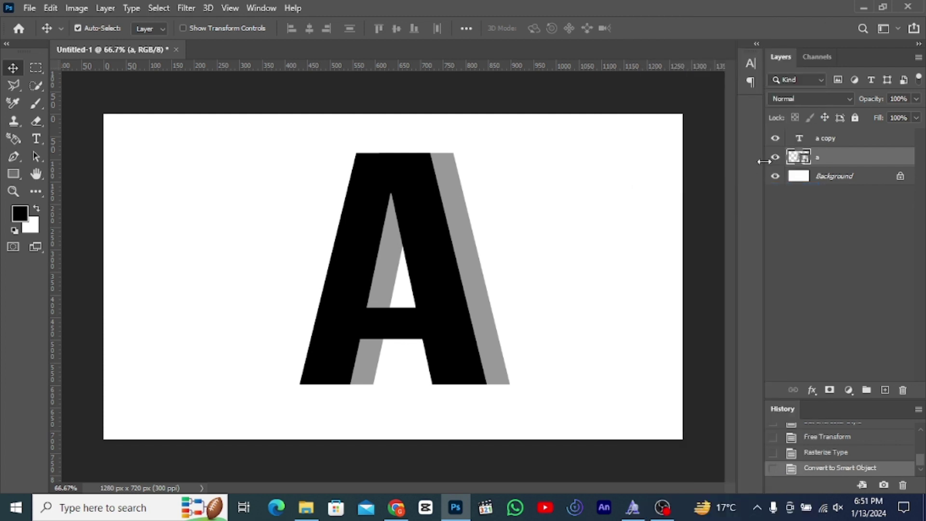
Step: Hide the gray "a" layer and place the cheetah photo as an embedded object above the "a copy" layer
left_click(774, 160)
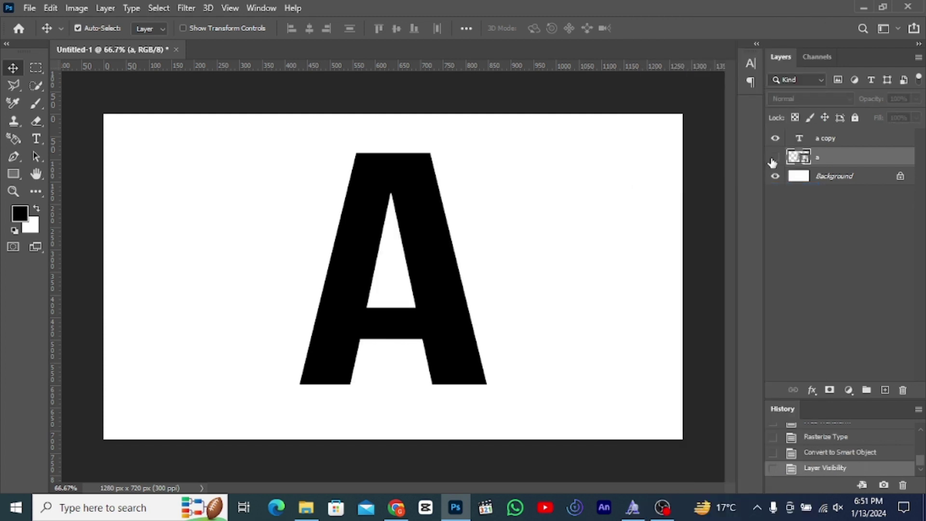
left_click(821, 142)
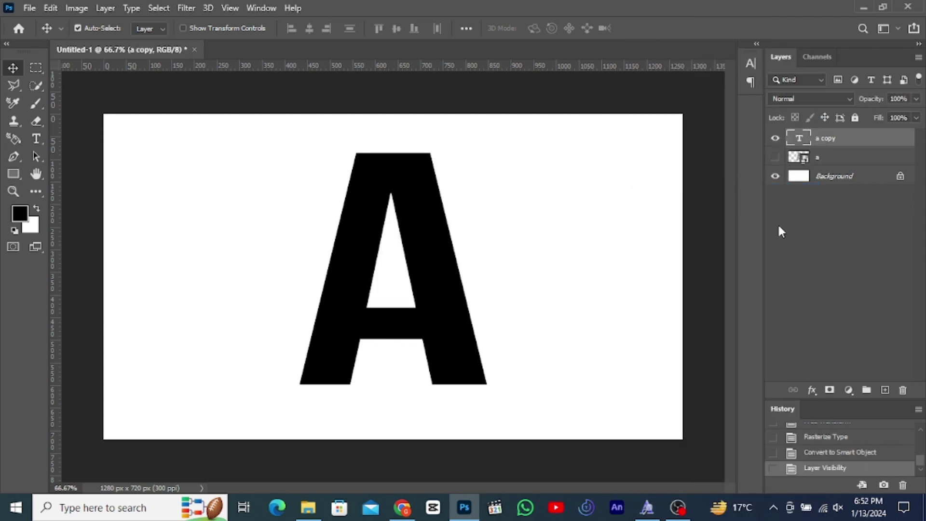
left_click(24, 8)
left_click(72, 264)
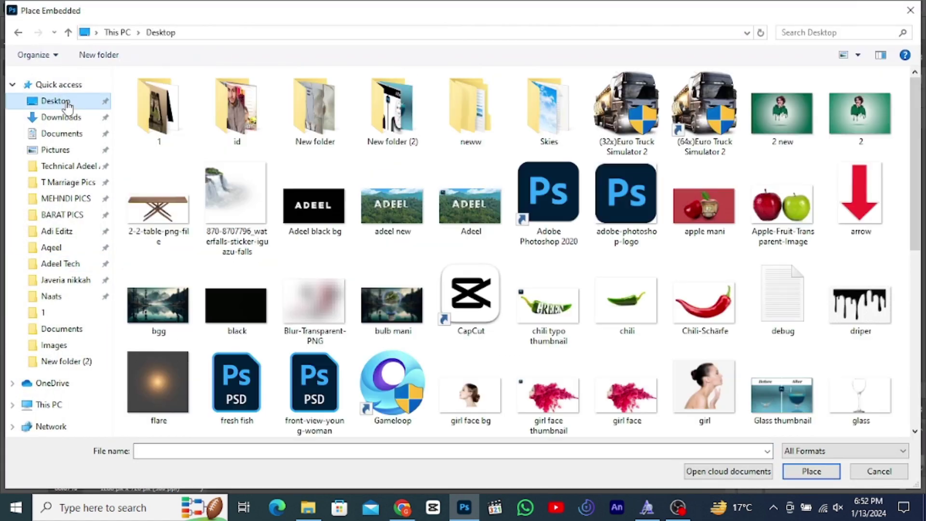
key("Escape")
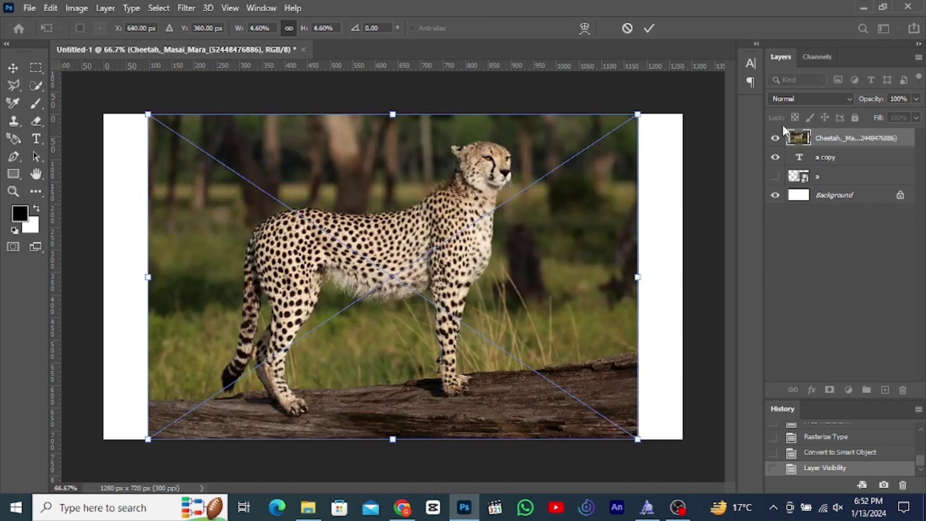
Step: Lower the cheetah photo's opacity to 42% and flip it horizontally
left_click_drag(876, 99, 832, 102)
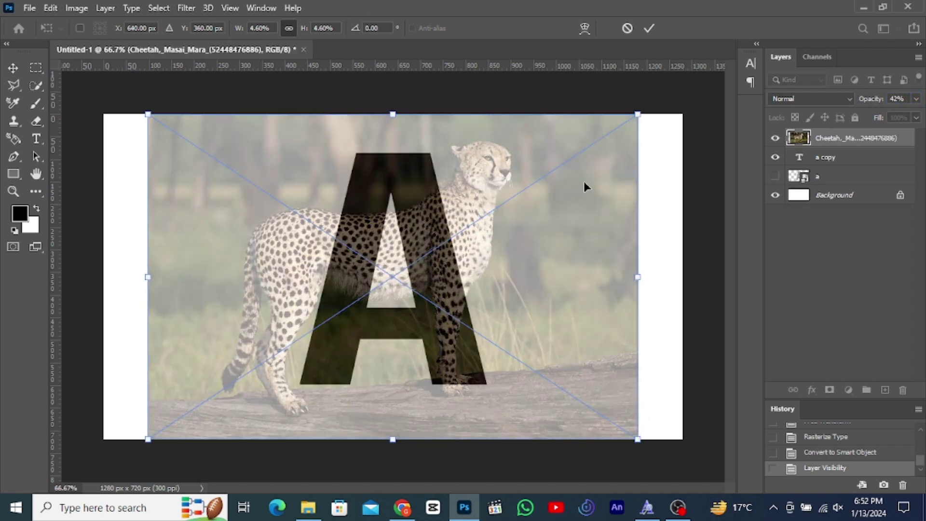
right_click(453, 212)
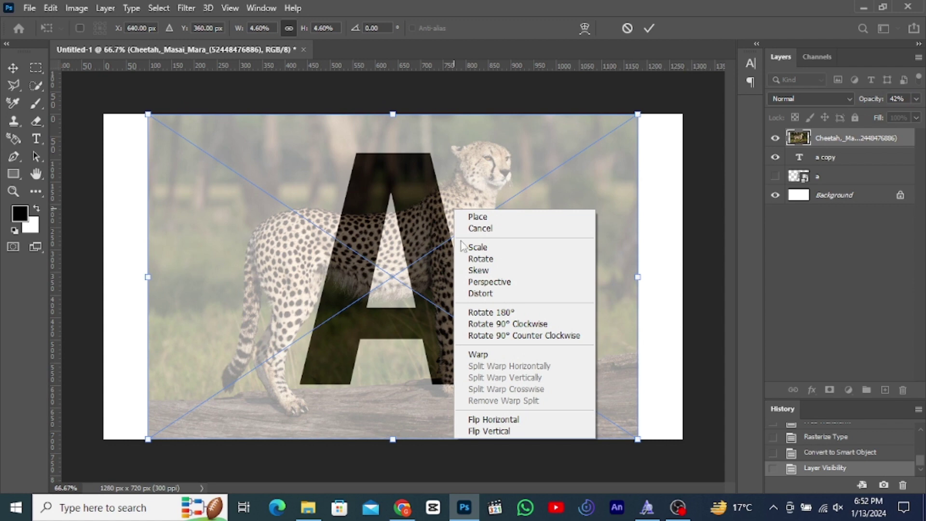
left_click(486, 420)
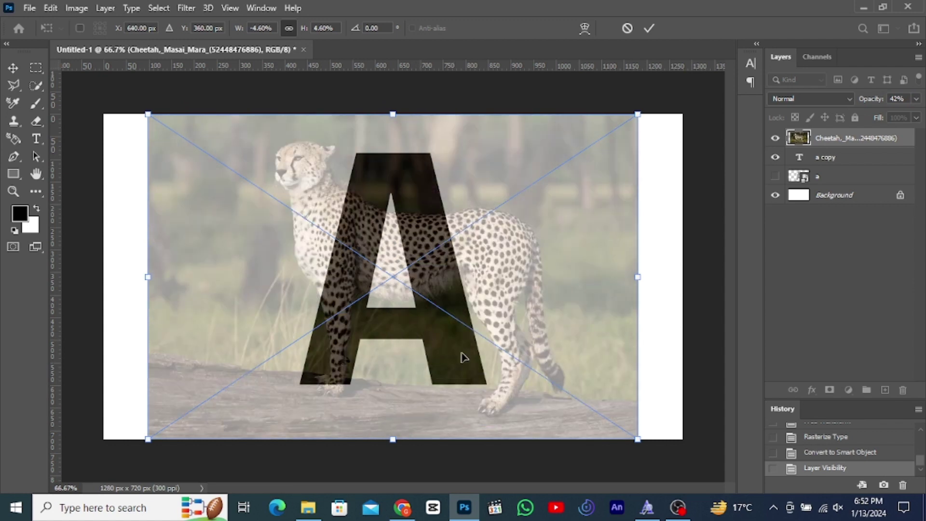
Step: Scale the cheetah photo to about 873 x 580 px and position it so the legs line up with the letter's legs
left_click_drag(639, 276, 573, 275)
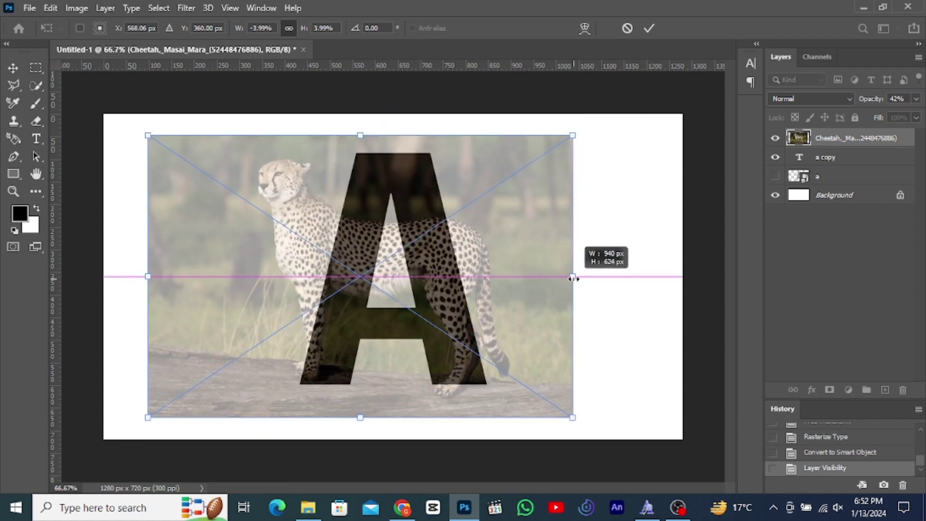
left_click_drag(479, 295, 491, 281)
left_click_drag(586, 267, 558, 267)
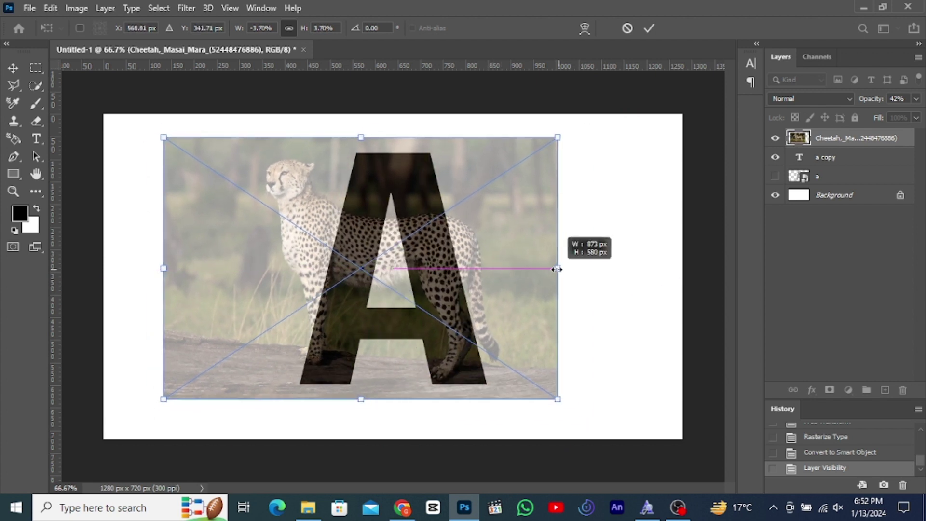
left_click_drag(377, 304, 393, 295)
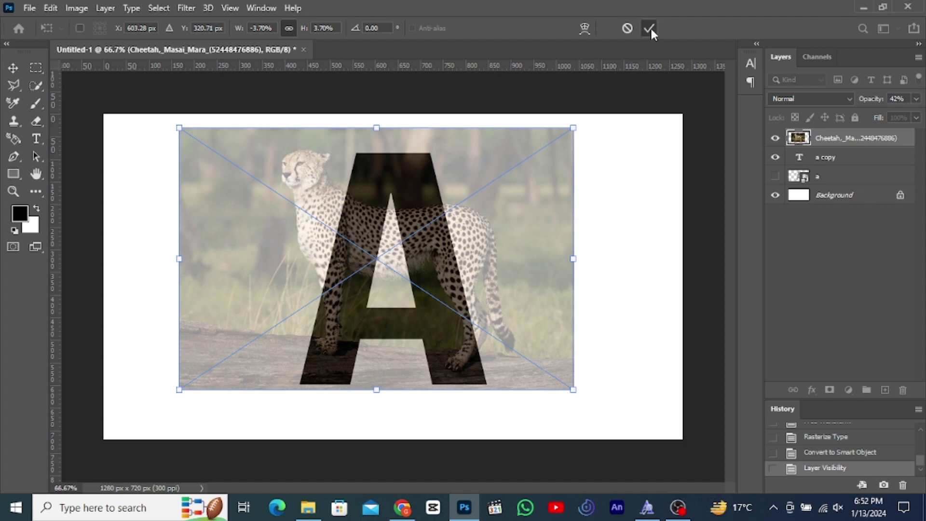
left_click(650, 28)
Step: Nudge the placed cheetah photo slightly to the right over the letter
key("Right")
key("Right")
key("Right")
key("Right")
key("Right")
key("Right")
key("Right")
key("Right")
key("Right")
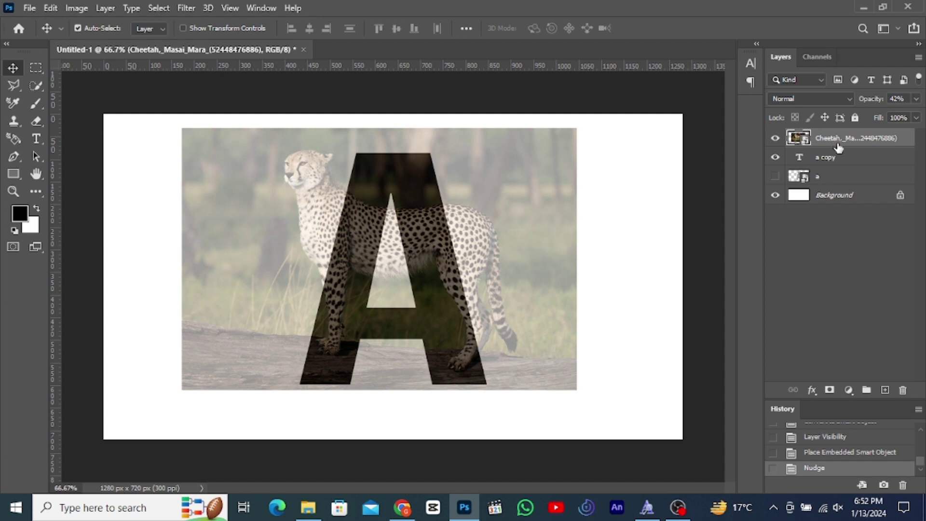
Step: Set the cheetah photo's opacity to 100% and clip it to the "a copy" text layer
left_click_drag(838, 148, 881, 136)
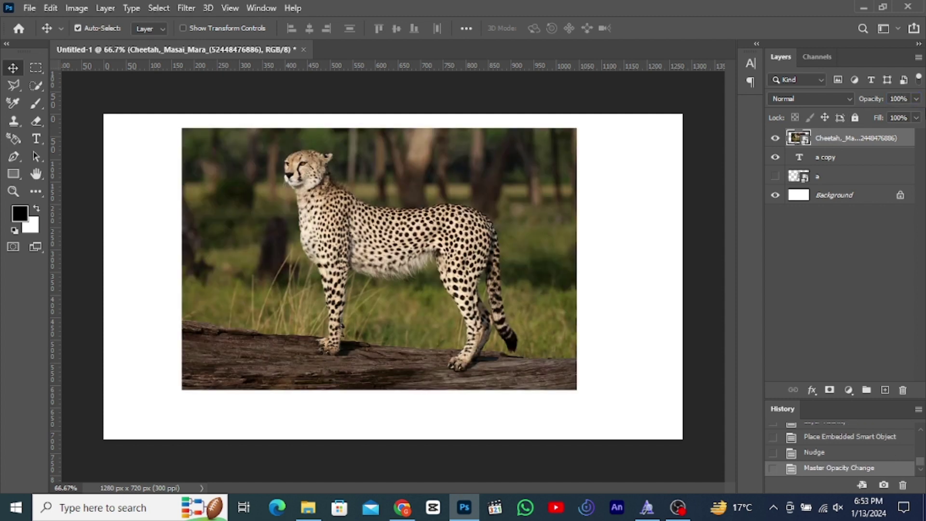
left_click(829, 146, "alt")
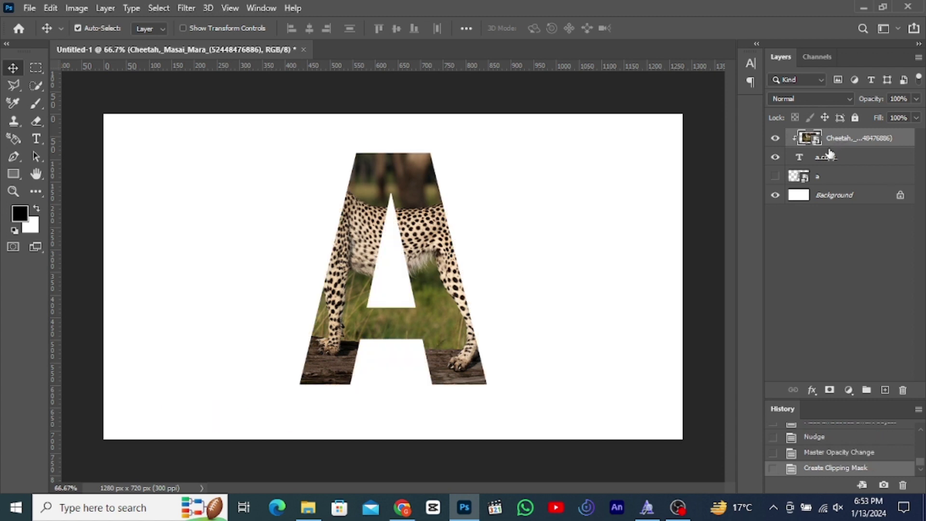
Step: Duplicate the cheetah photo layer and mask the copy to the animal using Select Subject
key("ctrl+j")
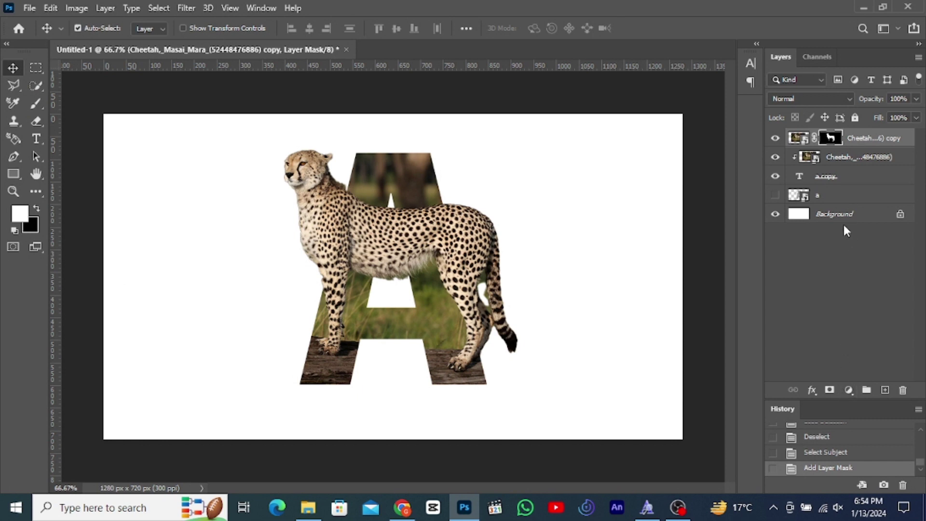
Step: Load the "a copy" letter shape as a selection and invert it
left_click(803, 183, "ctrl")
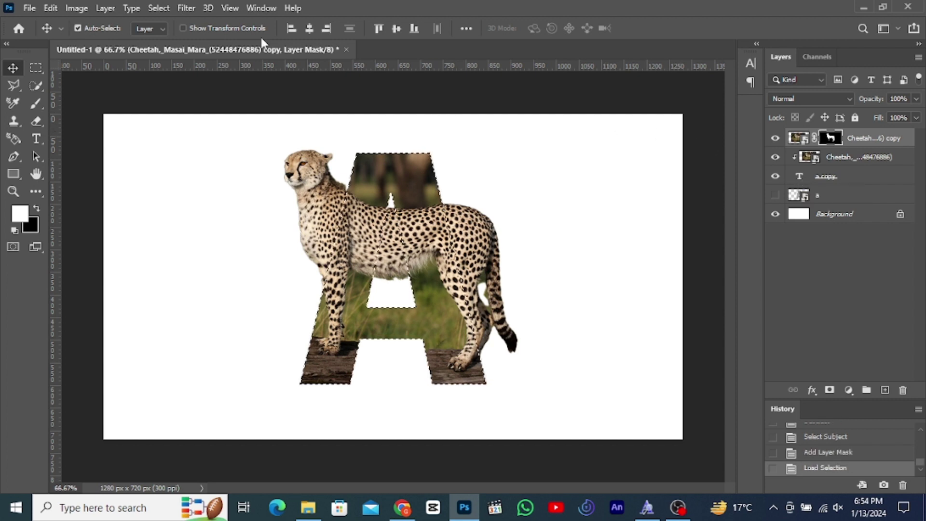
left_click(160, 9)
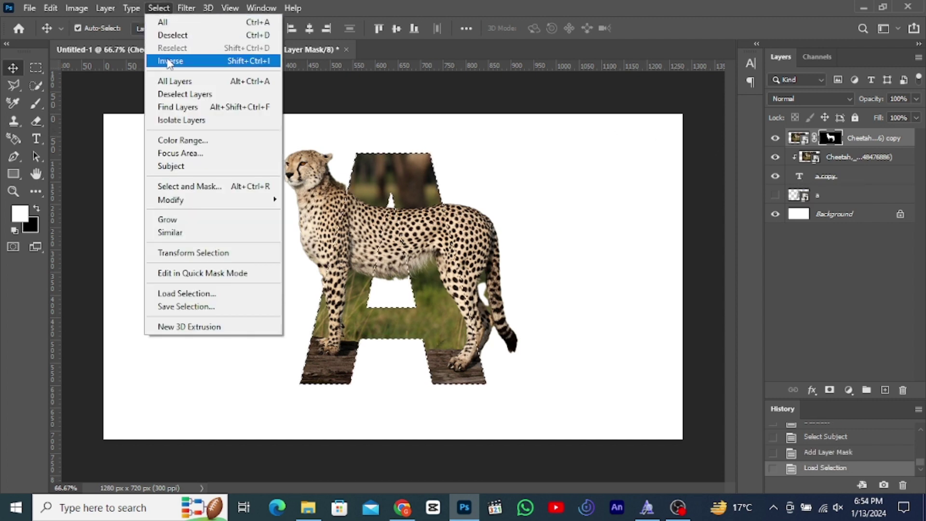
left_click(166, 61)
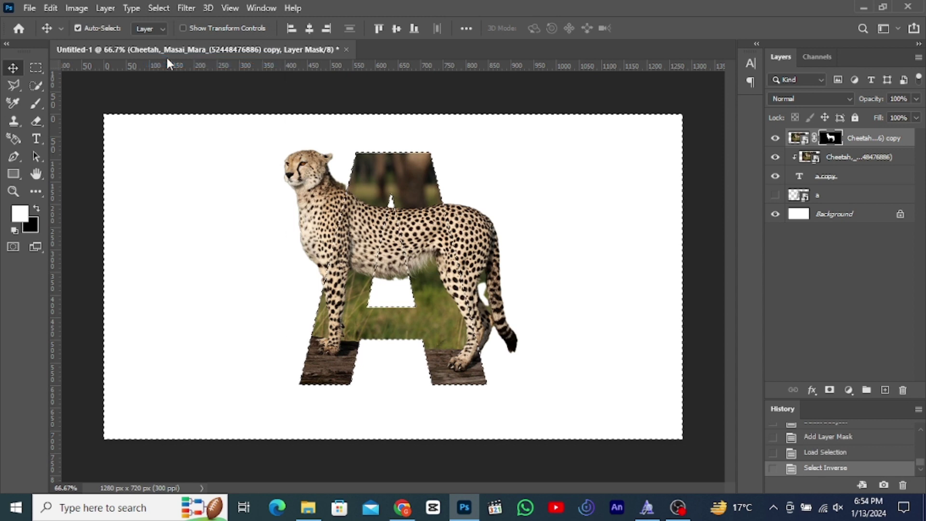
Step: Brush black on the cheetah copy's mask outside the letter to hide the belly, hindquarters and tail, and clear the selection
left_click(35, 103)
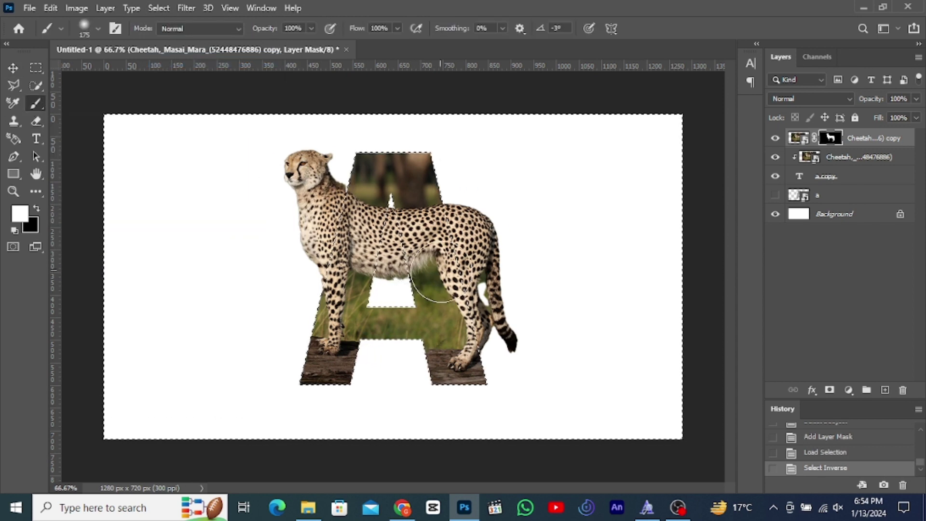
left_click(393, 270)
key("ctrl+z")
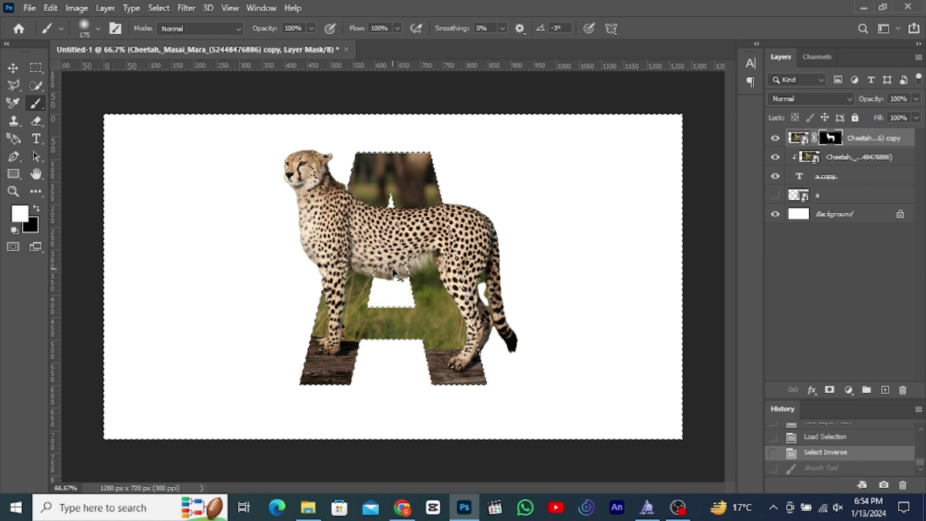
left_click(37, 209)
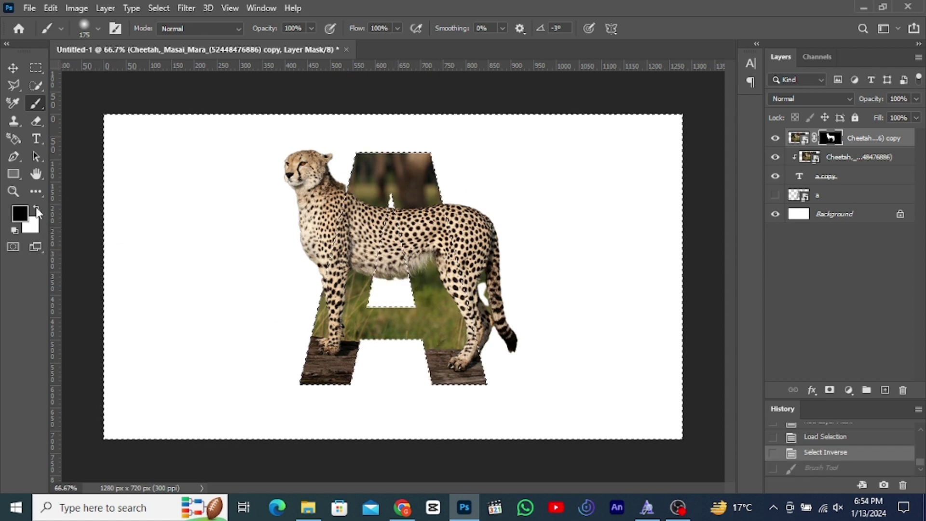
mouse_move(393, 289)
left_mouse_down()
mouse_move(393, 203)
mouse_move(392, 256)
mouse_move(416, 226)
mouse_move(459, 217)
mouse_move(478, 231)
left_mouse_up()
left_click_drag(506, 275, 492, 337)
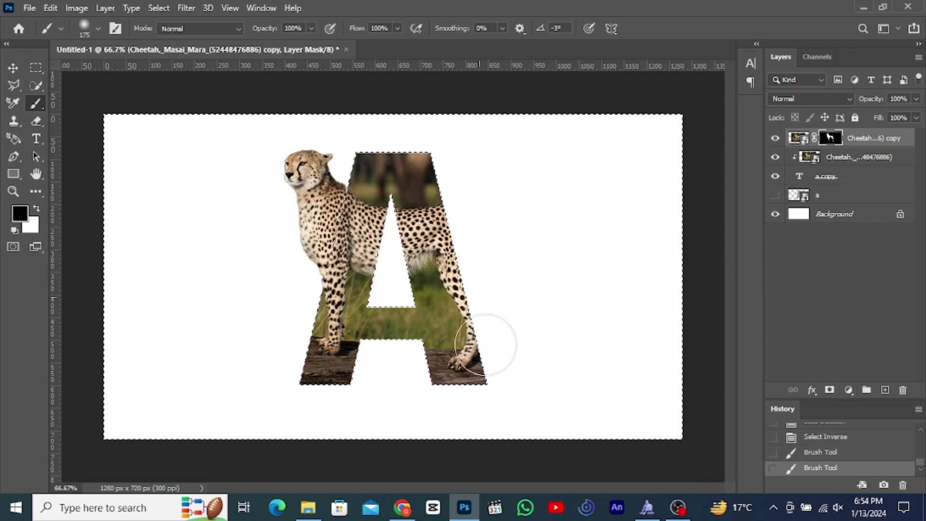
key("ctrl+d")
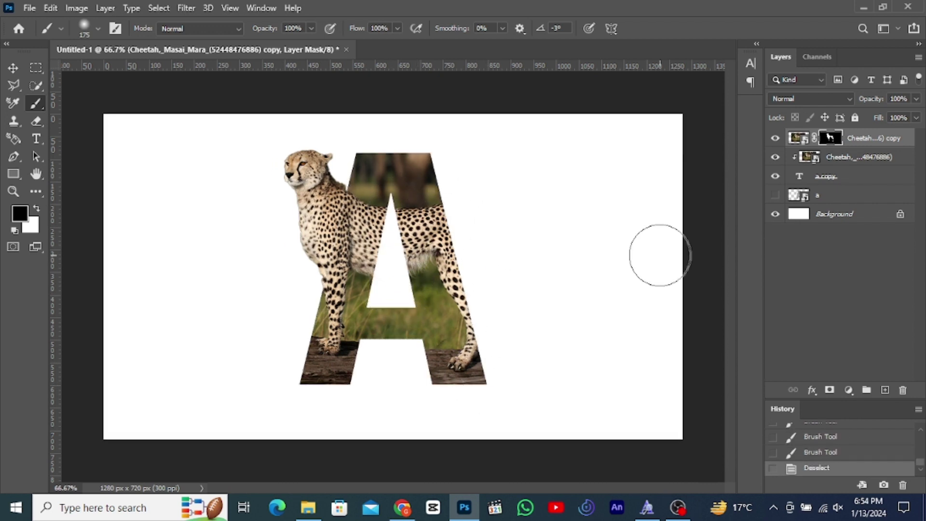
Step: Show the gray "a" layer and clip a duplicate of the cheetah photo to it
left_click(776, 196)
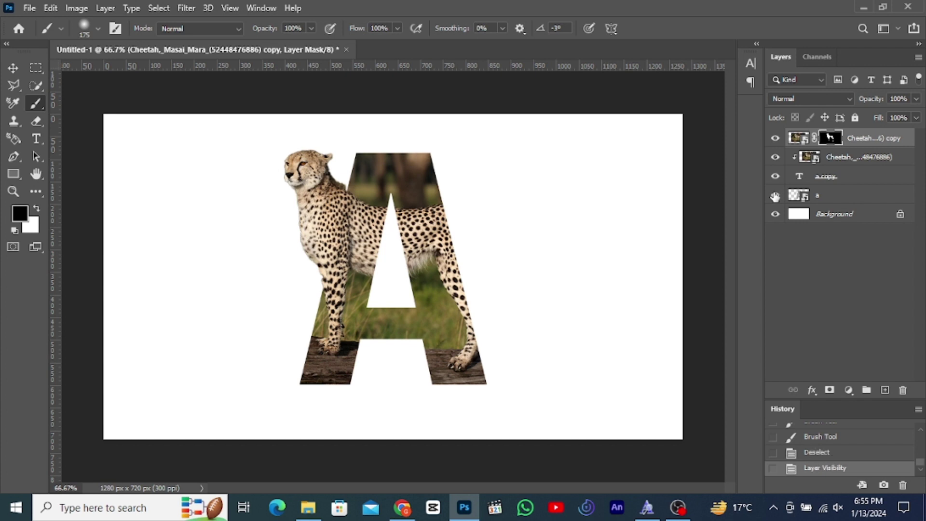
left_click(838, 159)
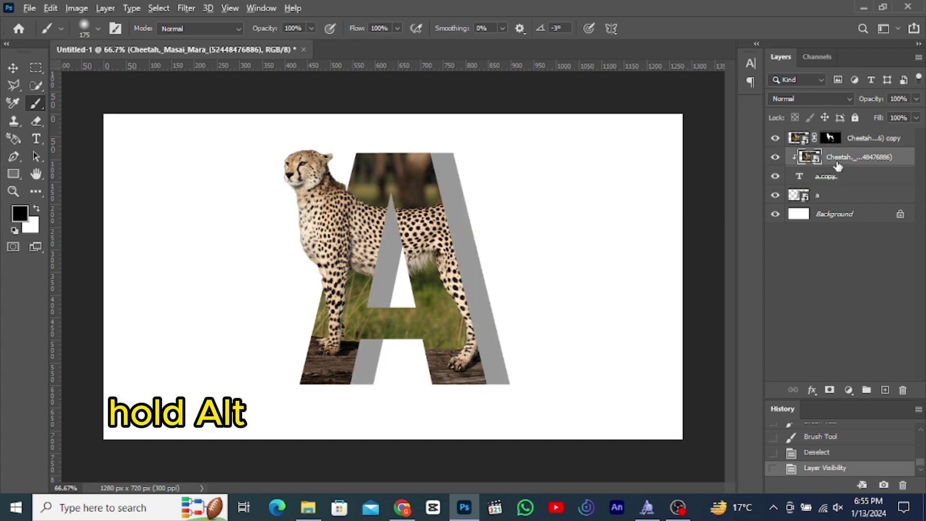
left_click_drag(837, 163, 828, 198)
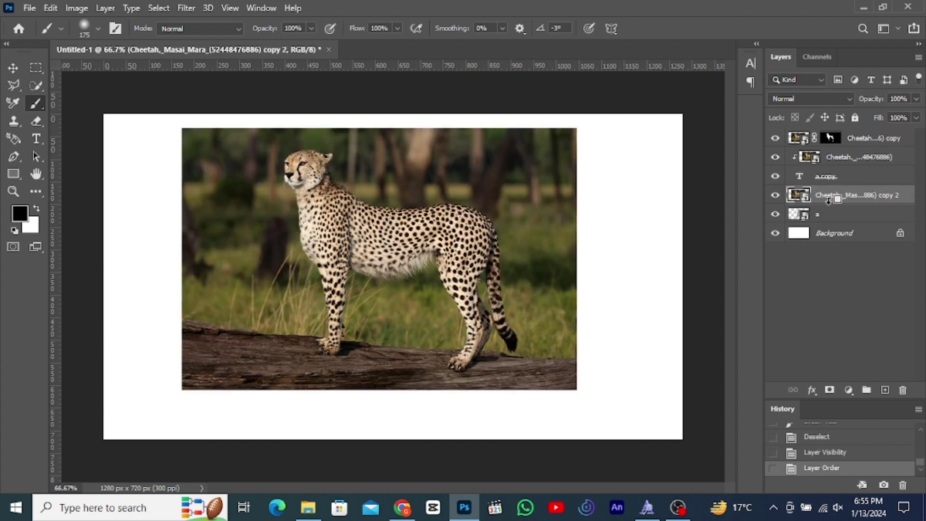
left_click(829, 199, "alt")
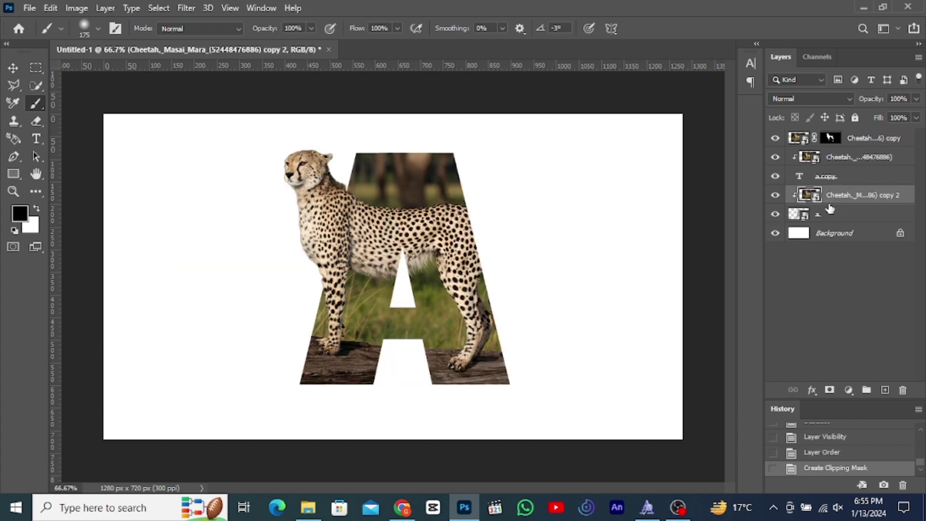
Step: Add a Levels adjustment above the second cheetah copy and clip it to the layers below
left_click(849, 390)
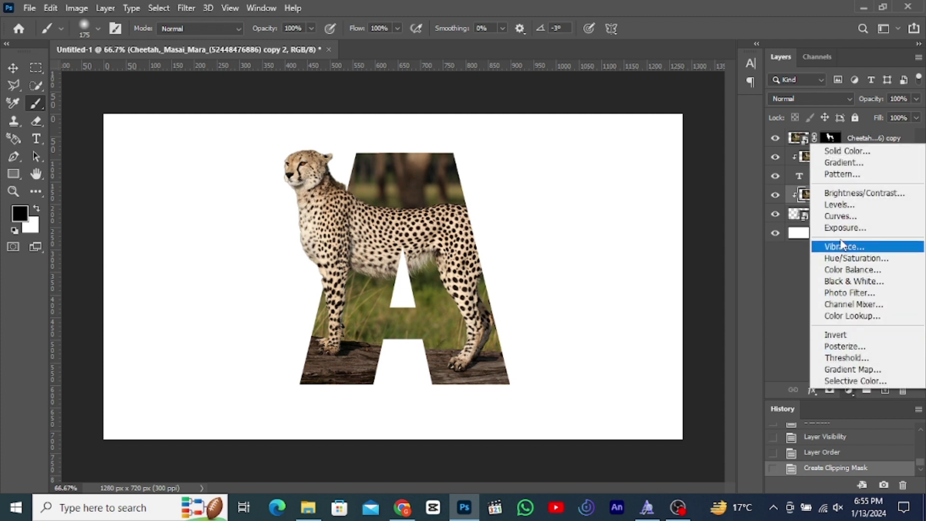
left_click(841, 206)
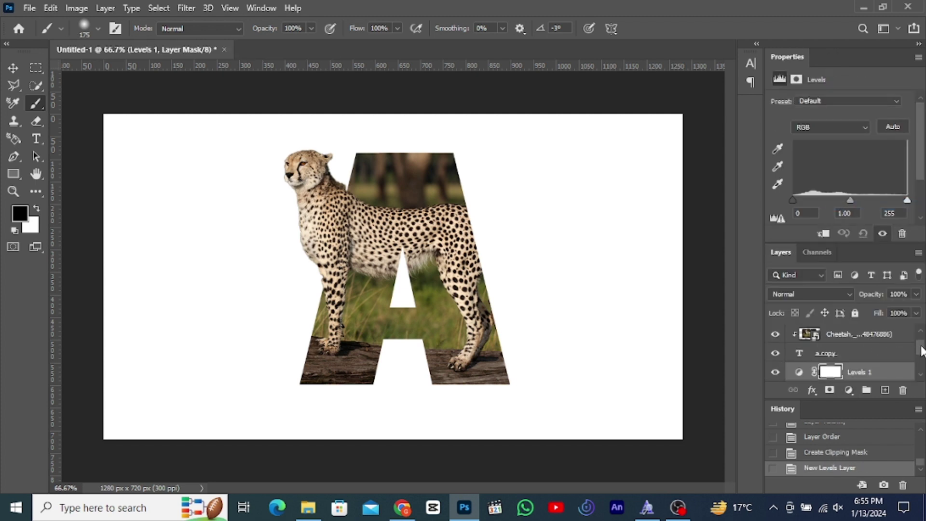
left_click_drag(921, 351, 919, 359)
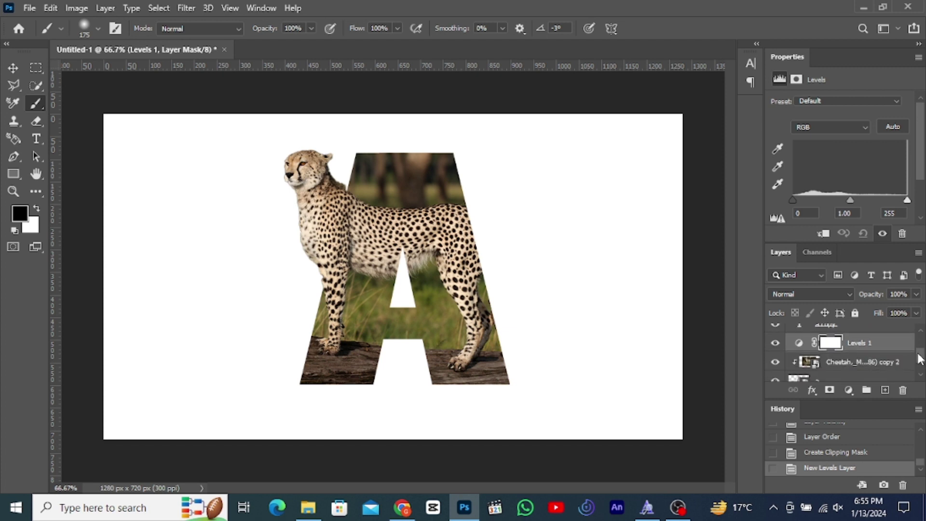
left_click_drag(855, 352, 853, 346)
left_click(853, 346, "alt")
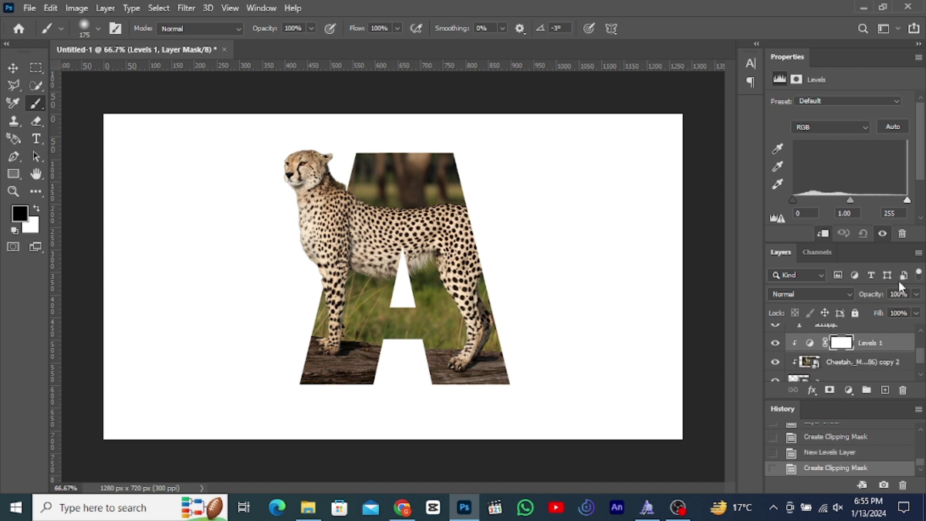
Step: Darken the letter's side faces by lowering the Levels white output to 91, and close the adjustment's properties
left_click_drag(921, 175, 919, 231)
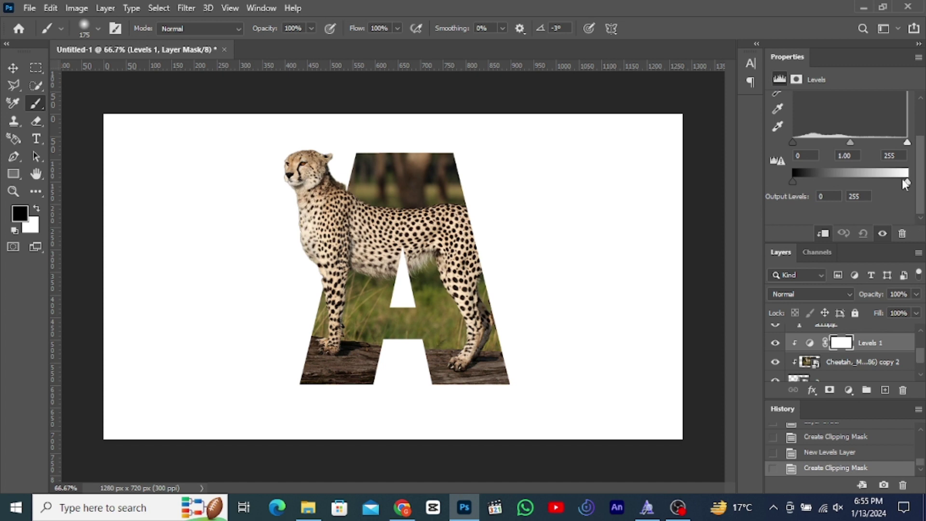
left_click_drag(908, 183, 829, 183)
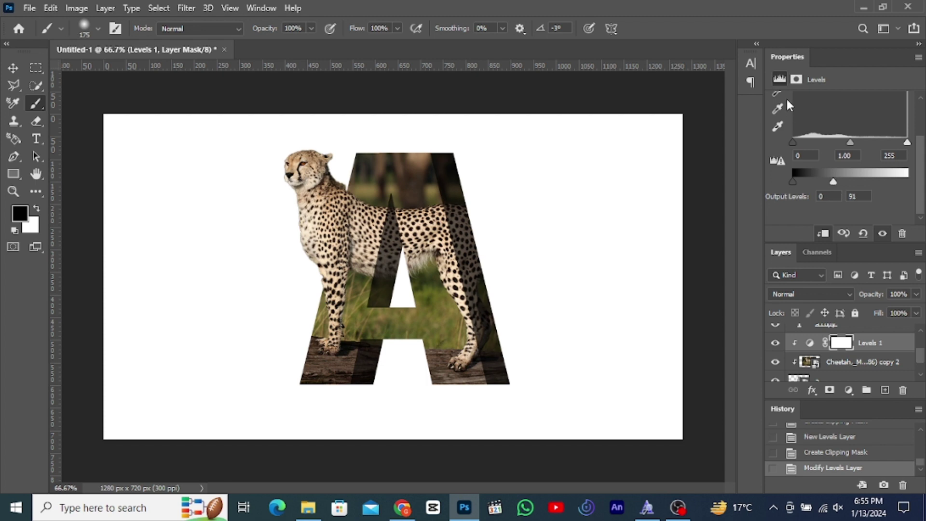
right_click(779, 57)
left_click(785, 60)
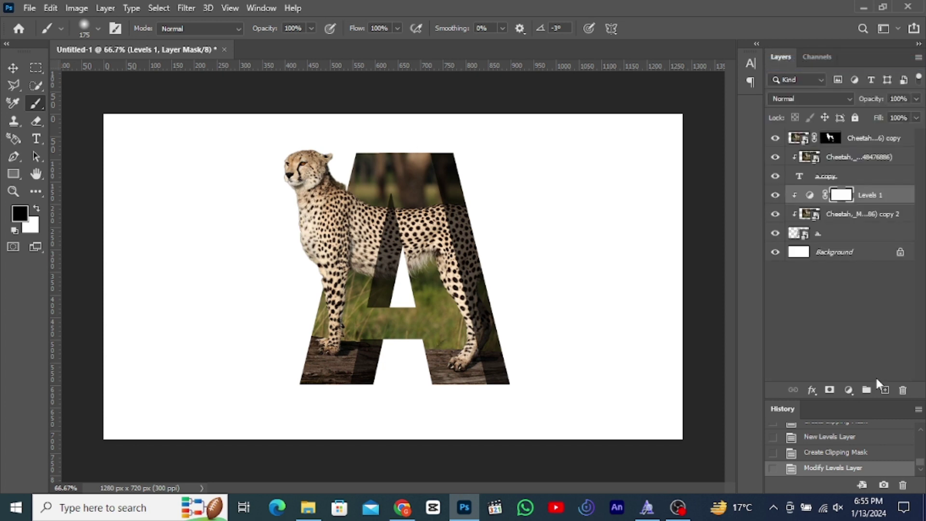
Step: Create a new layer clipped above Levels 1 and brush black at 35% opacity along the letter's lower inner edge
left_click(884, 390)
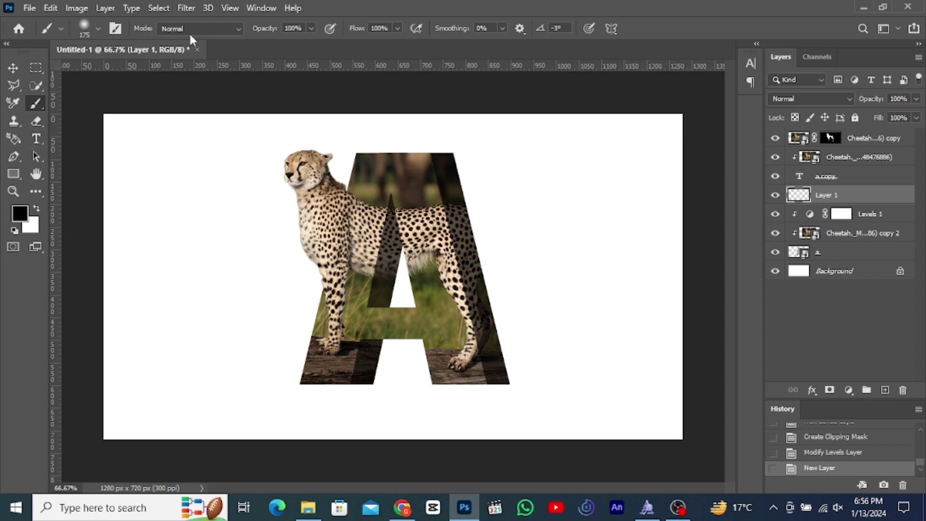
left_click_drag(266, 31, 223, 29)
left_click_drag(811, 250, 821, 201)
left_click(822, 200, "alt")
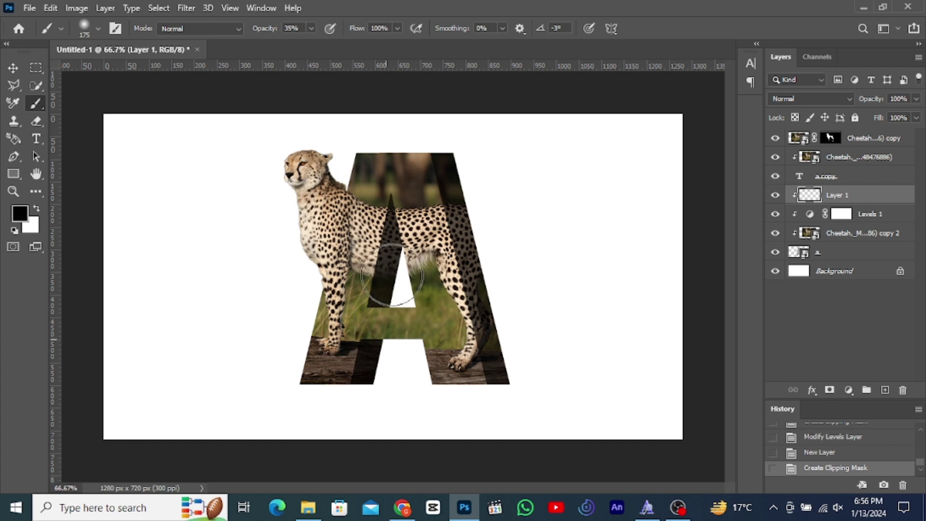
left_click_drag(368, 378, 393, 333)
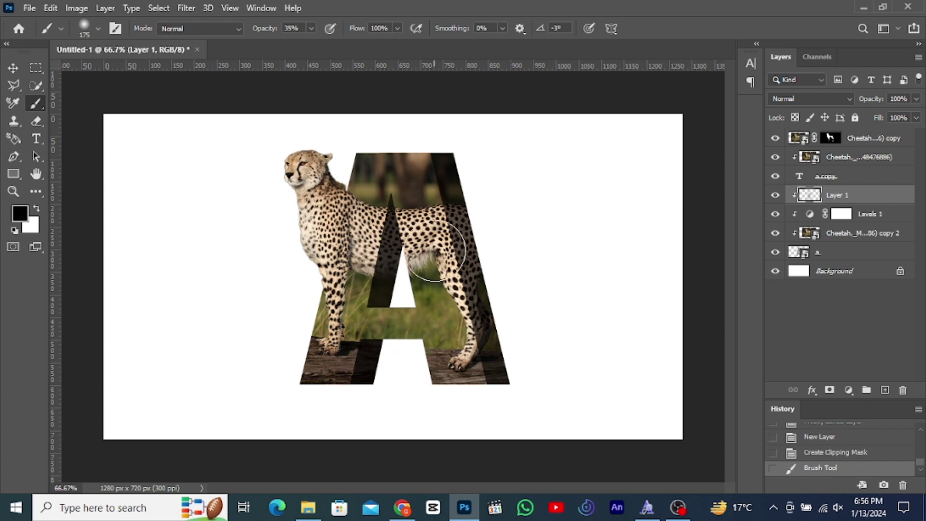
Step: Group all layers above the Background, duplicate the group, and merge the original group into one layer
left_click(840, 255)
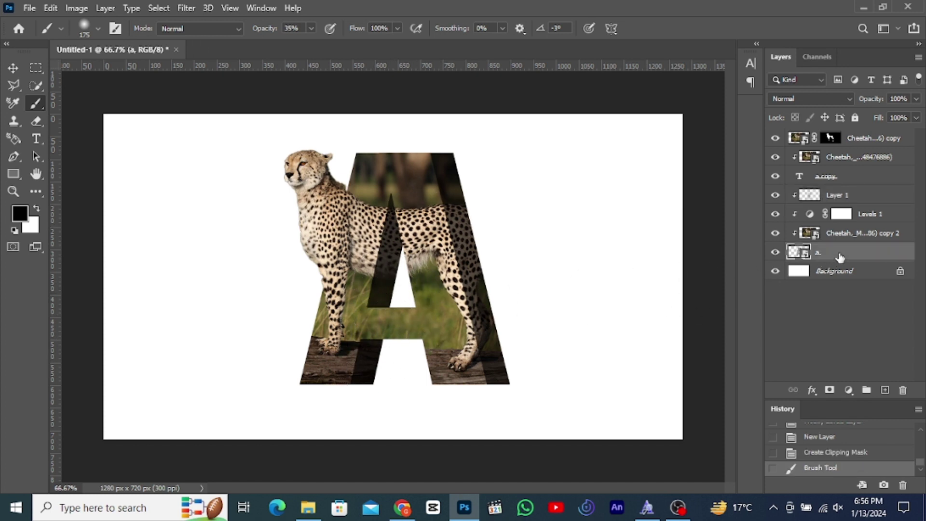
left_click(862, 140, "shift")
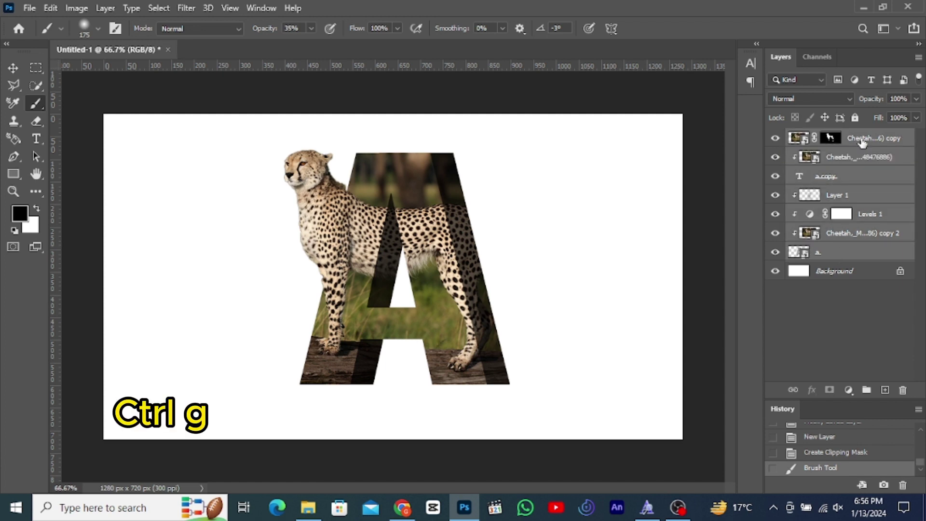
key("ctrl+g")
key("ctrl+j")
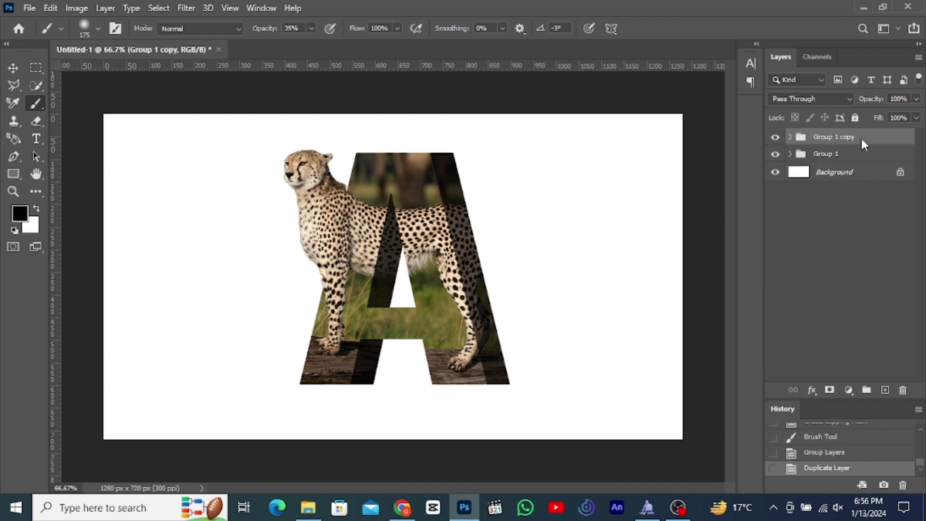
left_click(836, 158)
right_click(837, 158)
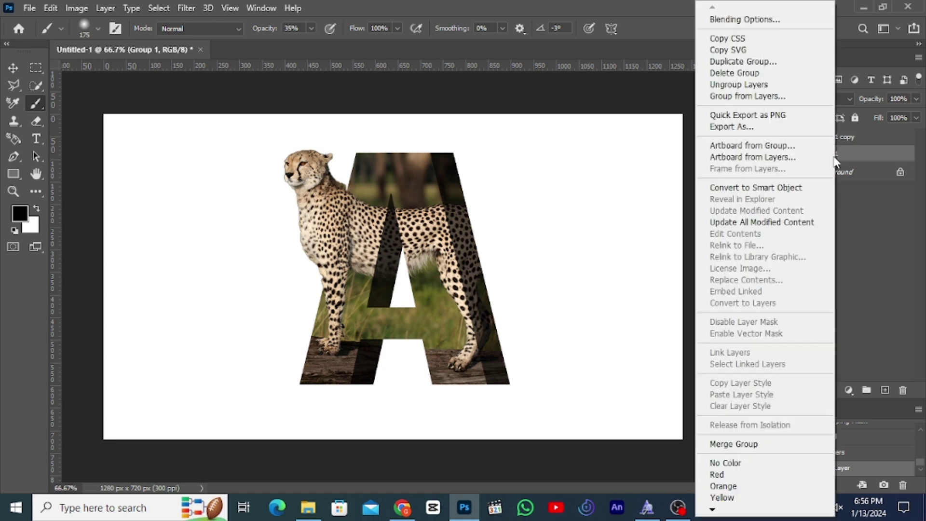
left_click(736, 443)
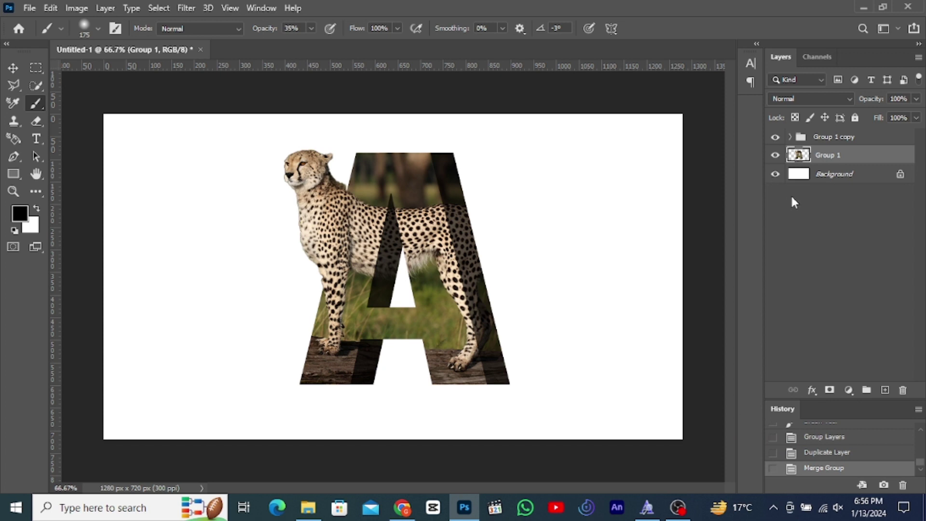
Step: Flip the merged Group 1 layer vertically, place it directly beneath the letter as a reflection, and set its opacity to 48%
key("ctrl+t")
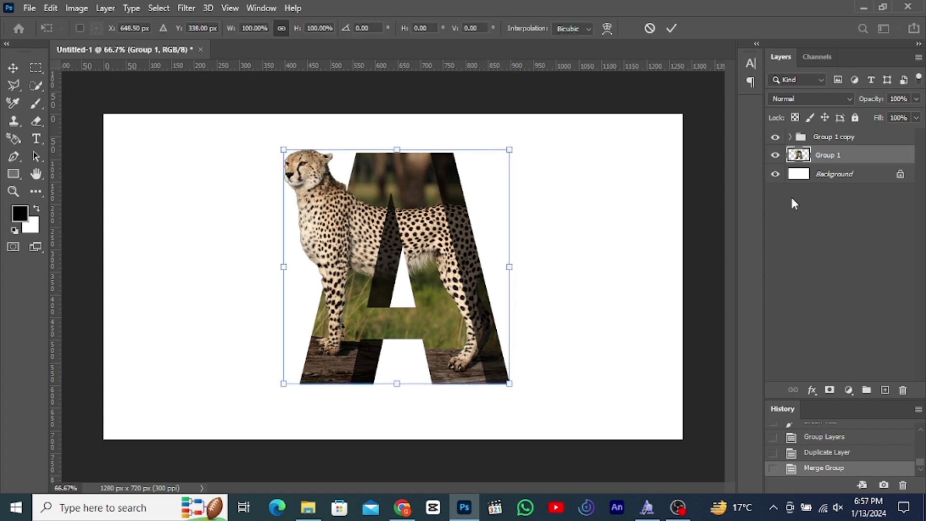
right_click(434, 259)
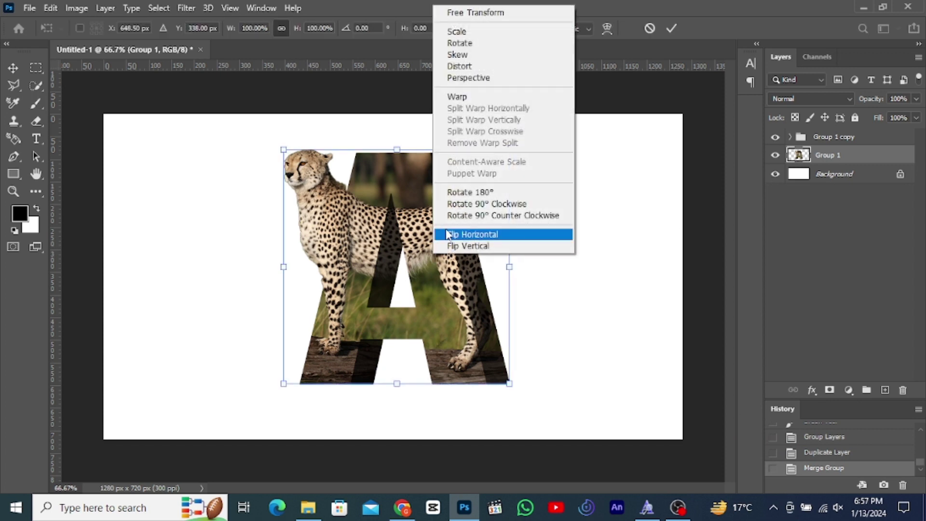
left_click(452, 247)
left_click_drag(436, 266, 433, 462)
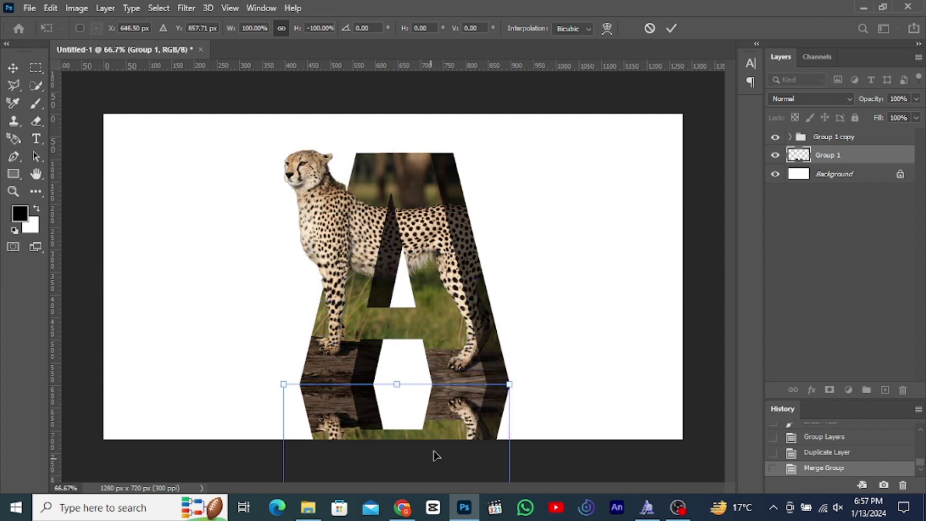
left_click(671, 28)
key("b")
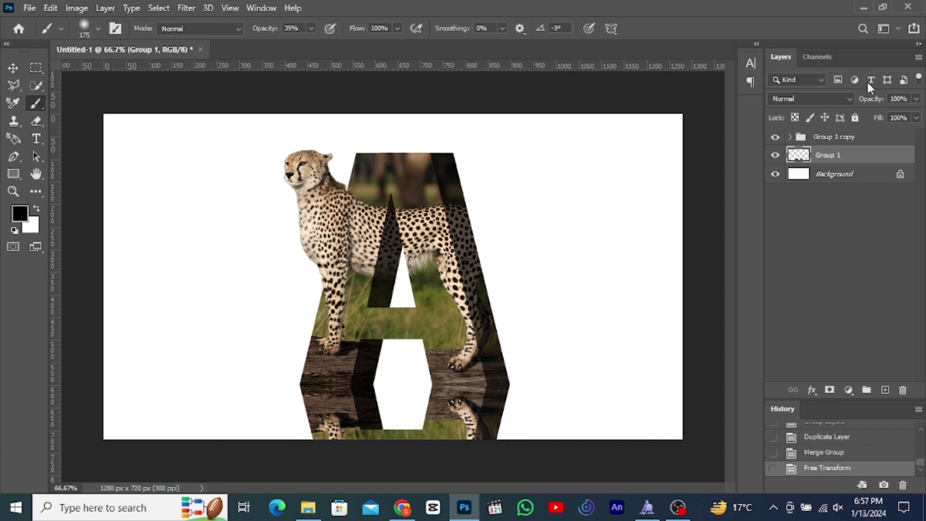
left_click_drag(872, 99, 839, 104)
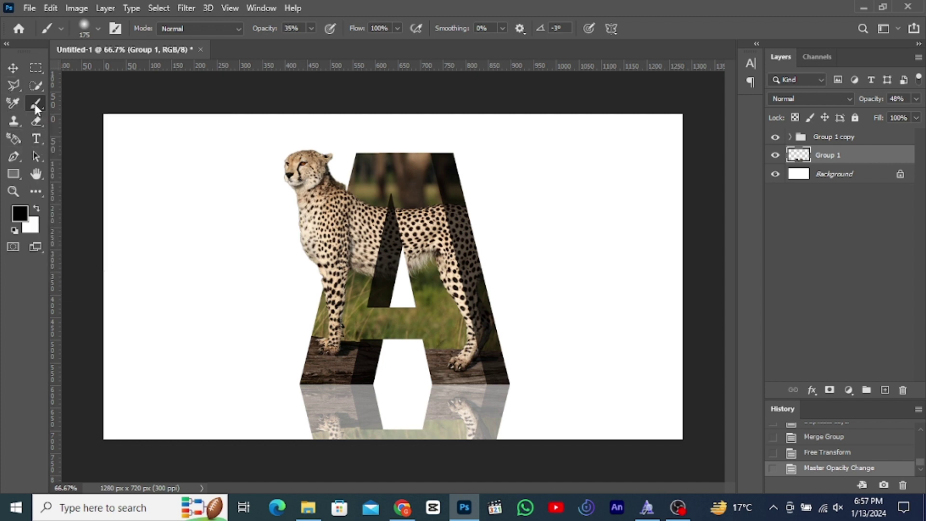
Step: On a new layer, paint one soft black dab at 100% brush opacity and stretch it into a wide, flat shadow under the letter's base
left_click(885, 389)
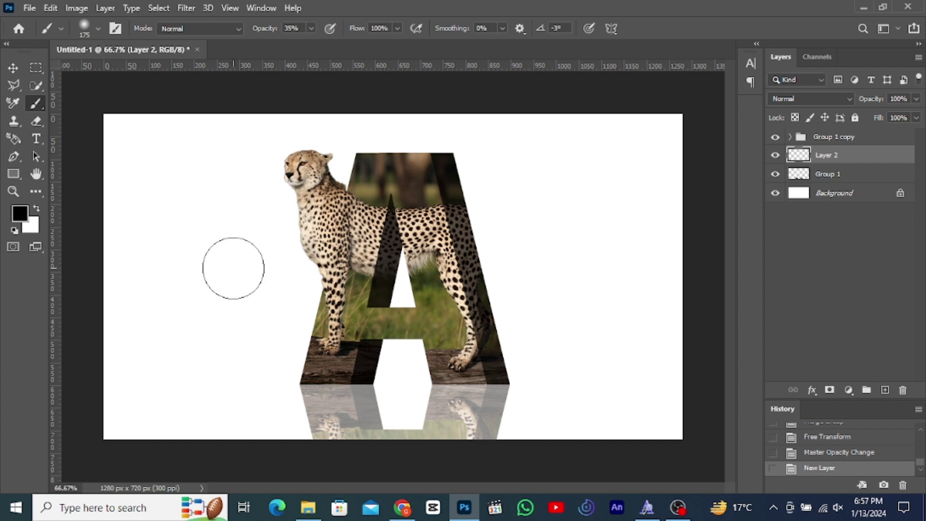
left_click_drag(262, 34, 292, 35)
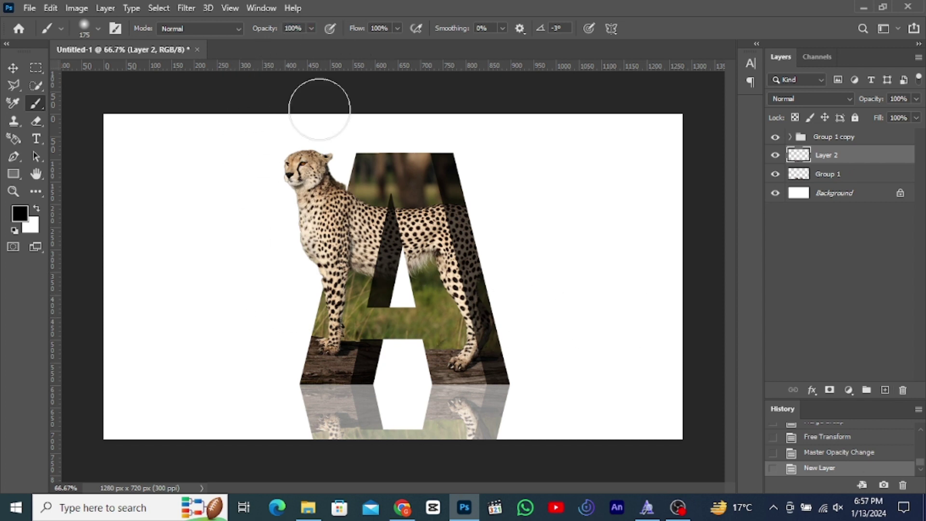
left_click(191, 259)
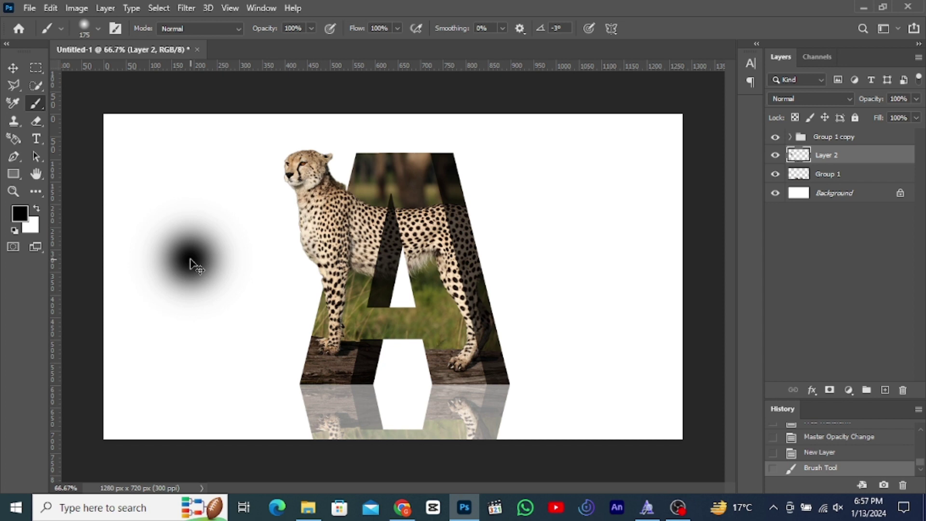
key("ctrl+t")
left_click_drag(190, 199, 191, 313)
mouse_move(291, 349)
left_mouse_down()
mouse_move(324, 385)
mouse_move(556, 393)
mouse_move(420, 357)
mouse_move(653, 389)
mouse_move(546, 386)
left_mouse_up()
left_click(674, 27)
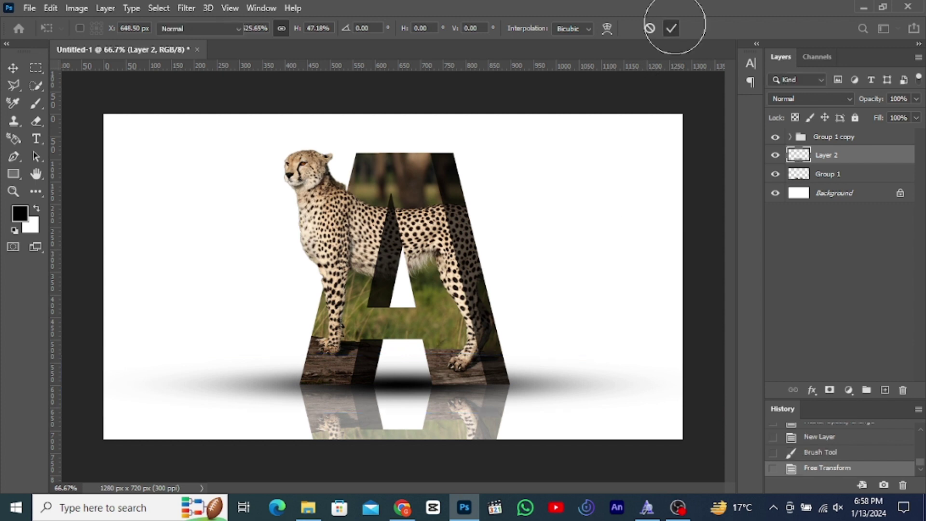
Step: Set the shadow layer's opacity to 77% and nudge it slightly down
left_click_drag(874, 98, 858, 98)
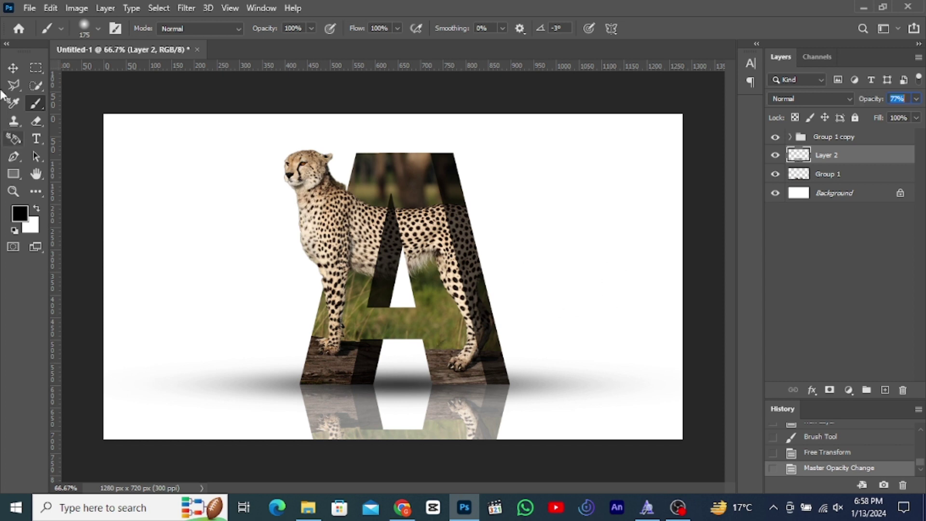
left_click(10, 70)
key("Down")
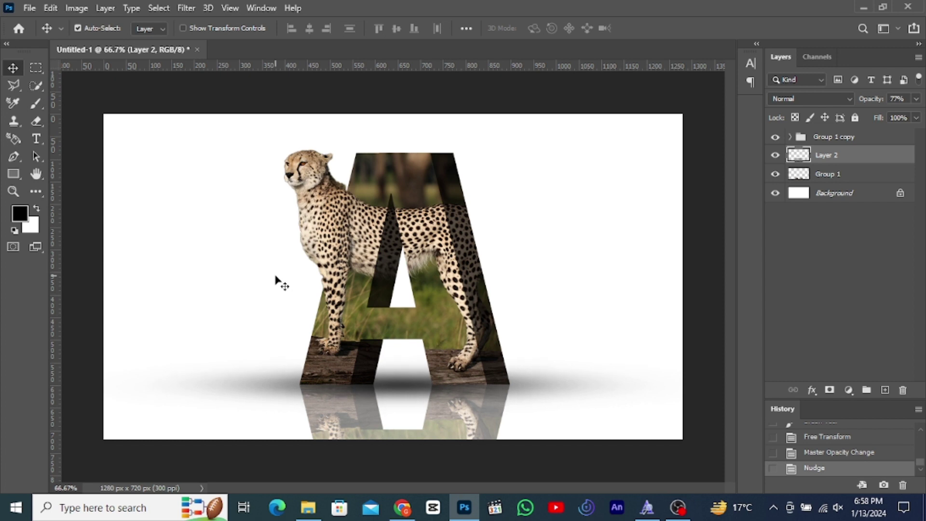
Step: Erase the shadow's outer ends beyond both sides of the letter's base with the soft Eraser
left_click(36, 120)
mouse_move(233, 340)
left_mouse_down()
mouse_move(257, 410)
mouse_move(205, 367)
mouse_move(247, 370)
mouse_move(289, 353)
mouse_move(251, 361)
mouse_move(225, 387)
mouse_move(269, 439)
mouse_move(453, 457)
mouse_move(598, 389)
mouse_move(586, 354)
mouse_move(518, 351)
mouse_move(552, 375)
mouse_move(579, 421)
mouse_move(563, 388)
mouse_move(520, 432)
left_mouse_up()
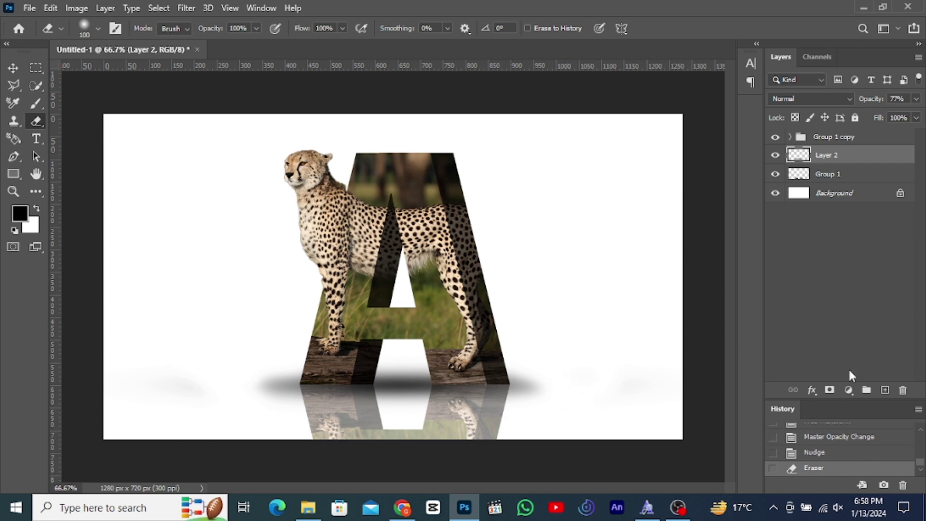
Step: Add a Gradient fill layer above the Background using the basic Foreground to Background preset
left_click(832, 195)
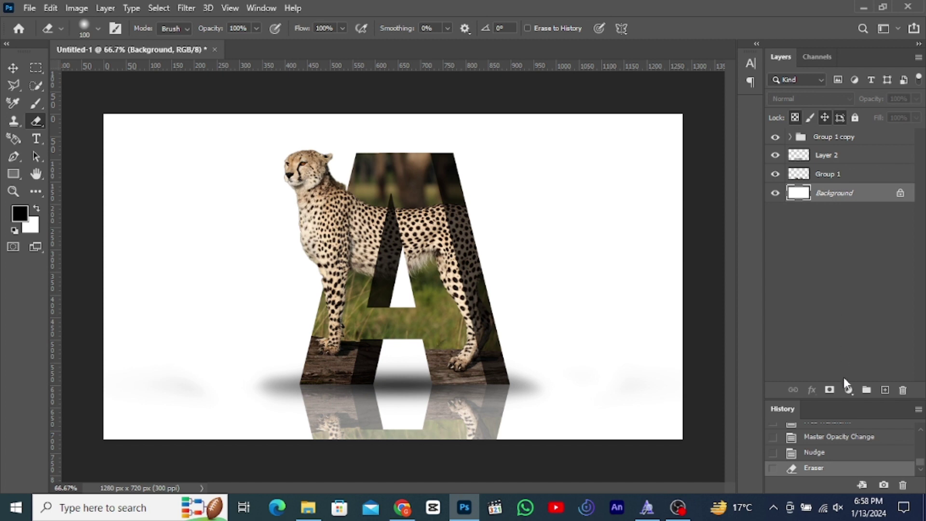
left_click(848, 389)
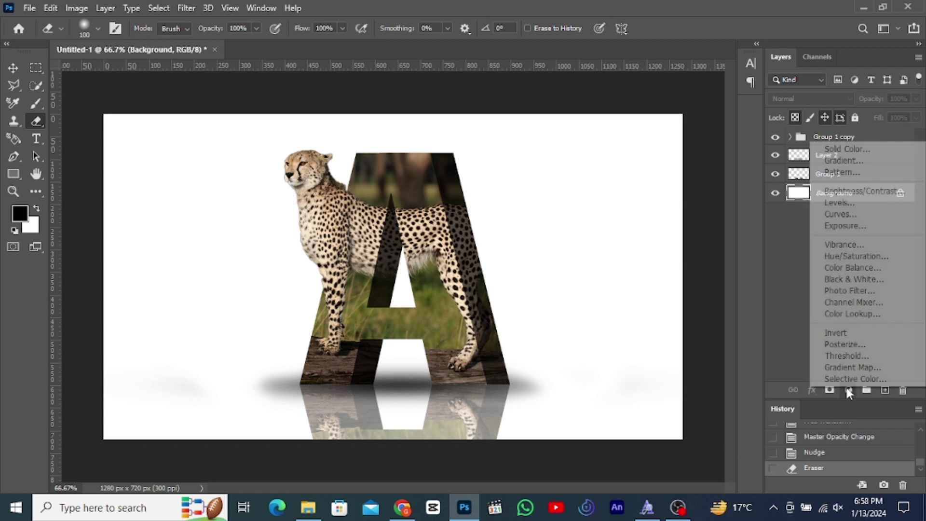
left_click(842, 162)
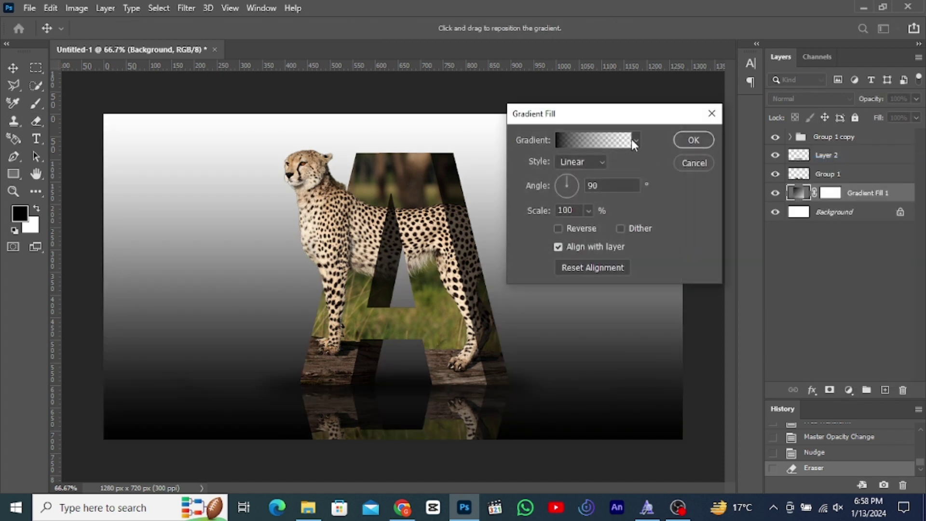
left_click(635, 140)
left_click(635, 140)
left_click(635, 140)
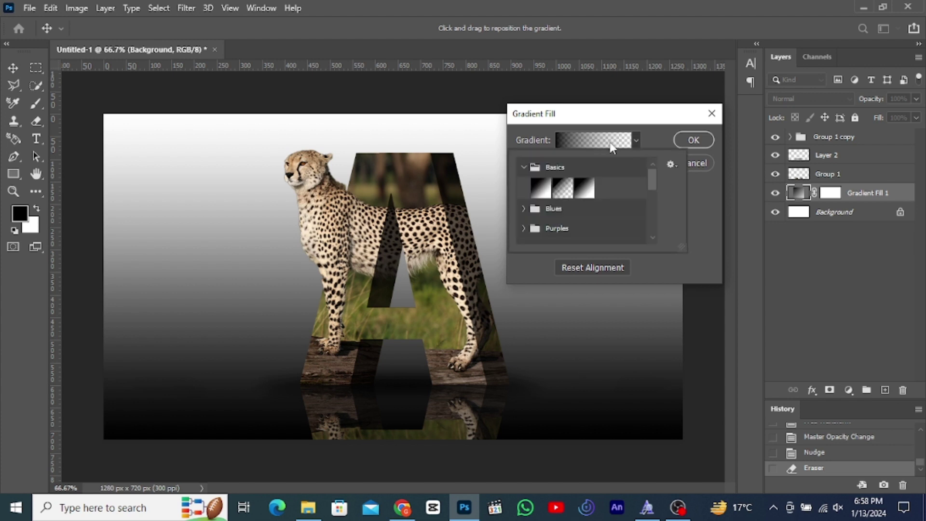
left_click(552, 190)
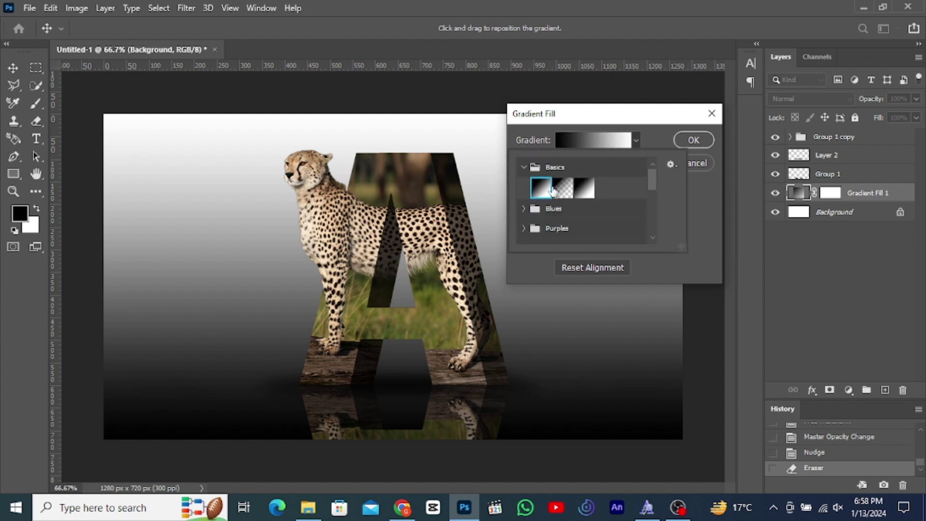
Step: Edit the fill's gradient and recolour its white stop with the light tan #e7c49f sampled from the cheetah's fur
left_click(586, 143)
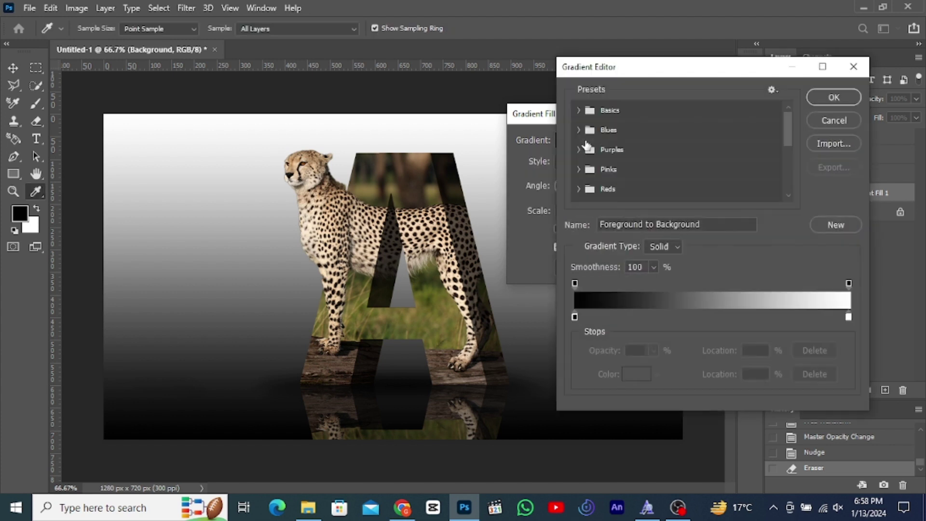
left_click(848, 318)
double_click(849, 318)
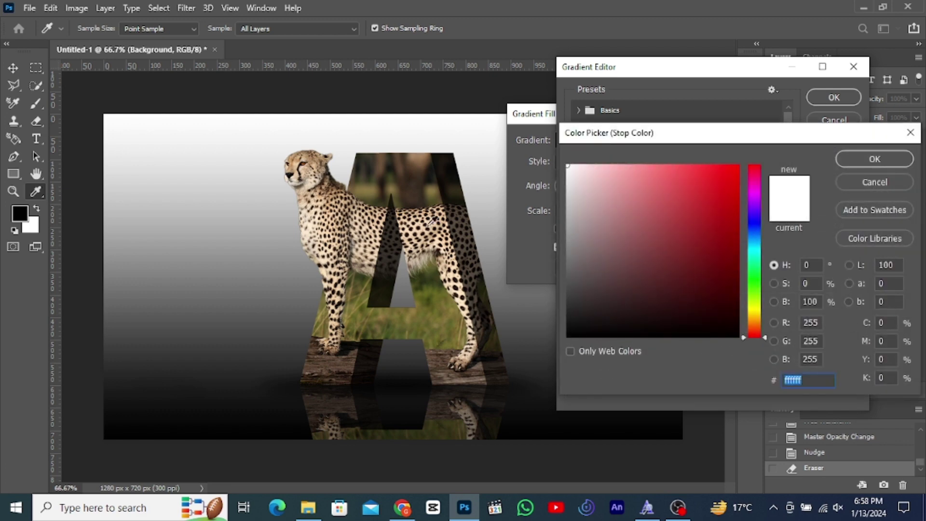
left_click(381, 211)
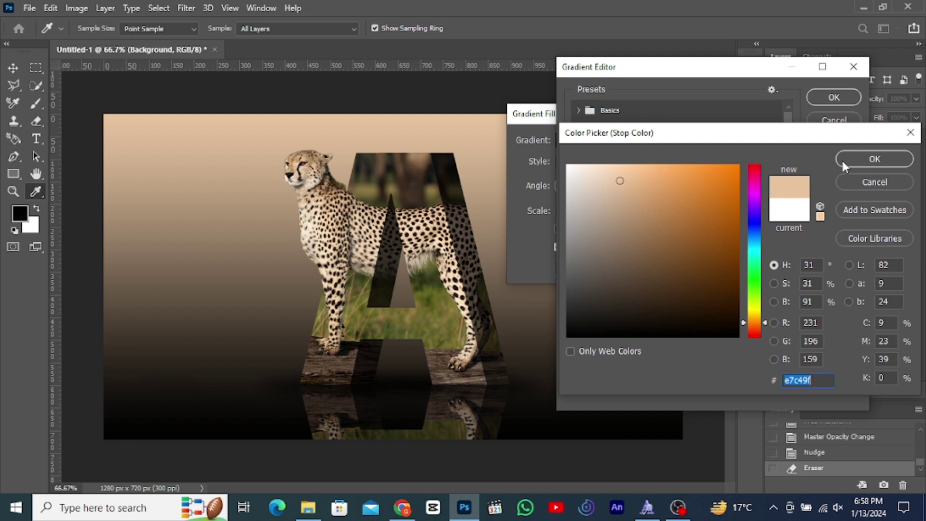
left_click(859, 159)
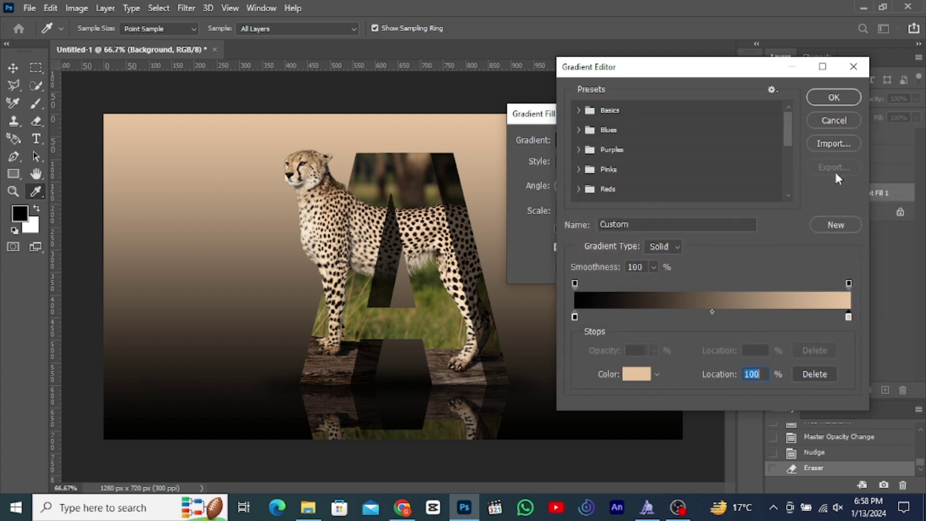
Step: Recolour the gradient's black stop by sampling the cheetah's fur and darkening that hue to a dark brown around #5b4c37
double_click(574, 316)
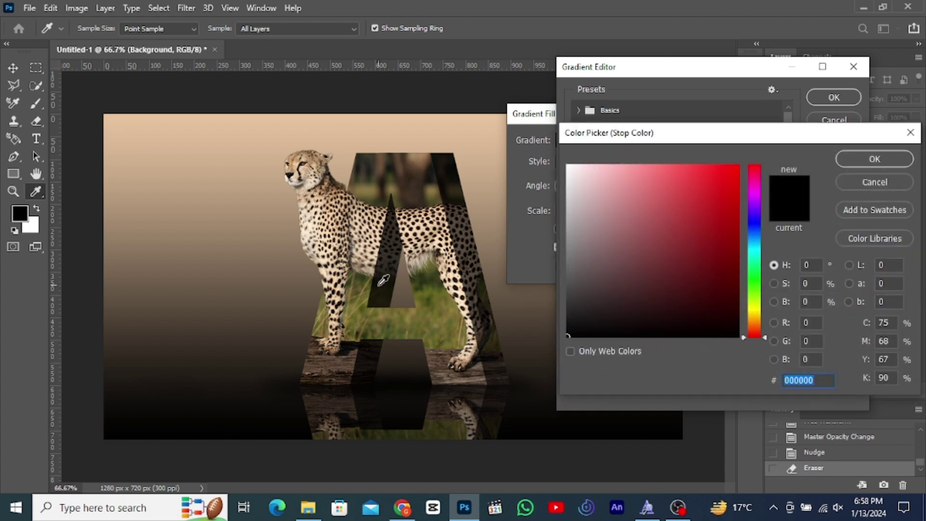
left_click(339, 222)
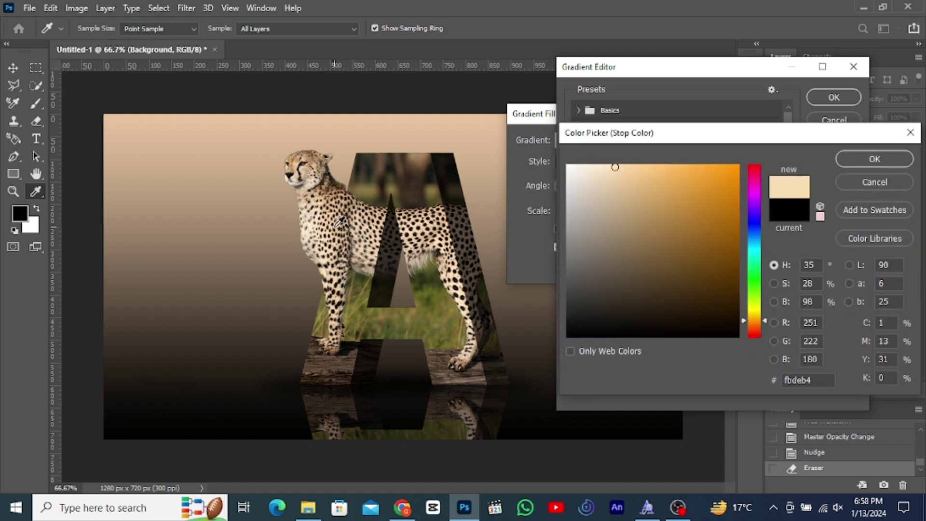
left_click(634, 257)
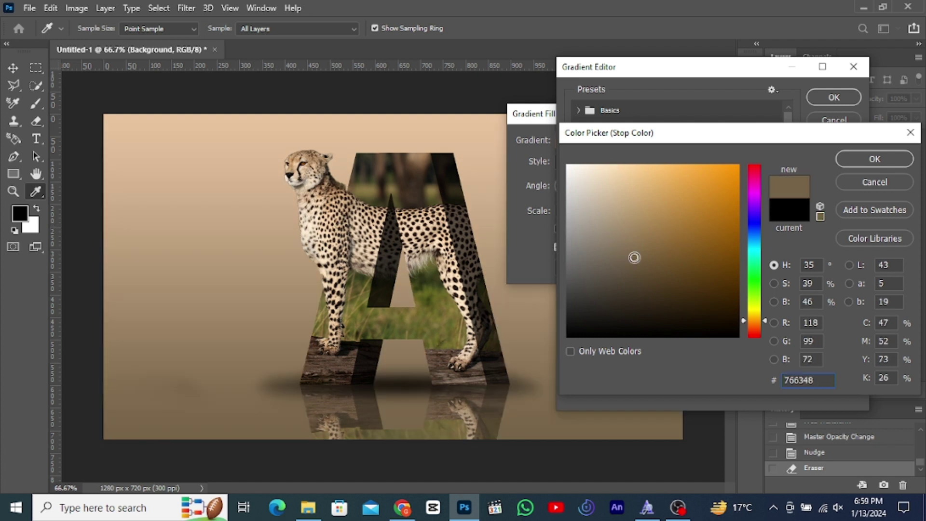
left_click(645, 265)
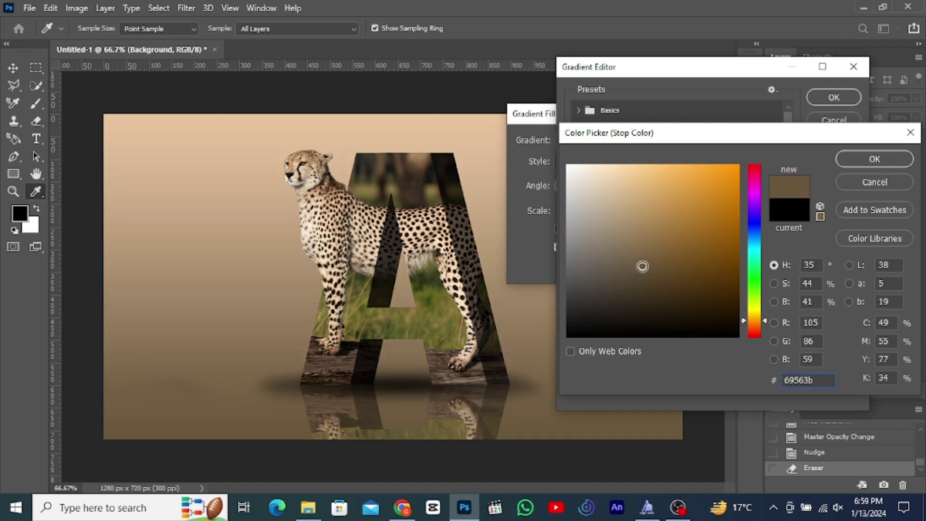
left_click(635, 276)
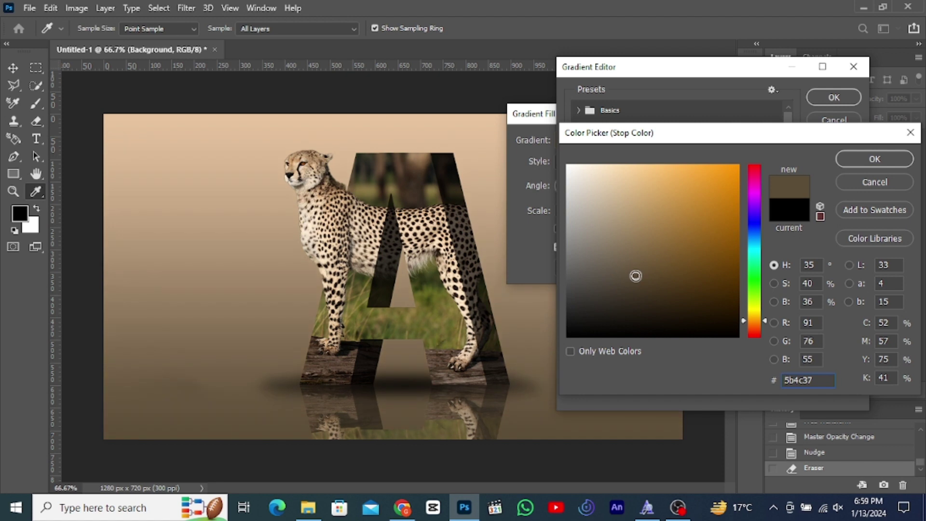
left_click_drag(636, 276, 637, 275)
left_click(859, 165)
Step: Deepen the gradient's light tan stop to #e5b889 and apply the linear 90° gradient fill
left_click(849, 316)
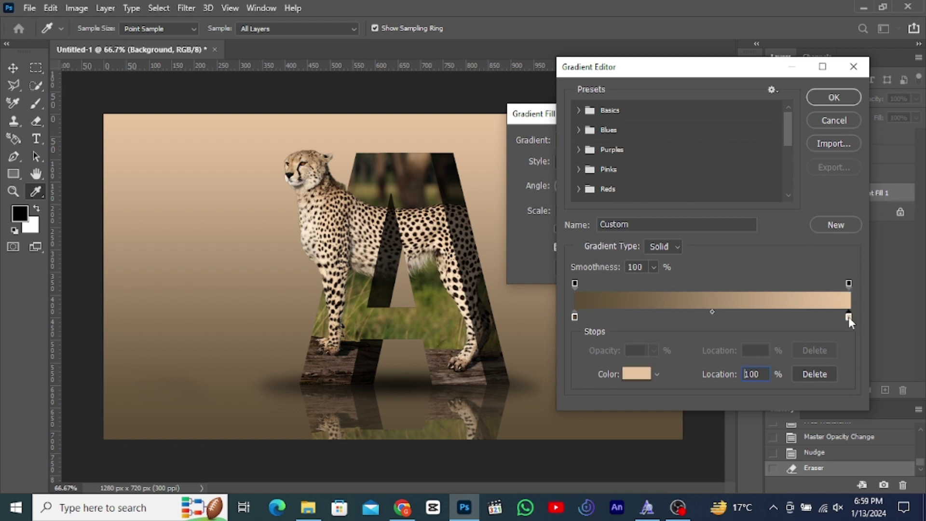
double_click(849, 317)
left_click(647, 182)
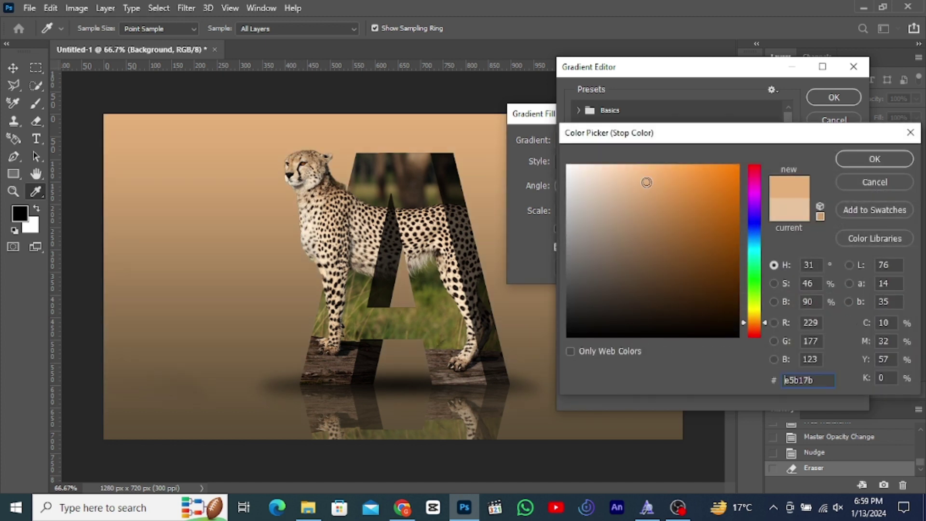
left_click_drag(647, 183, 636, 183)
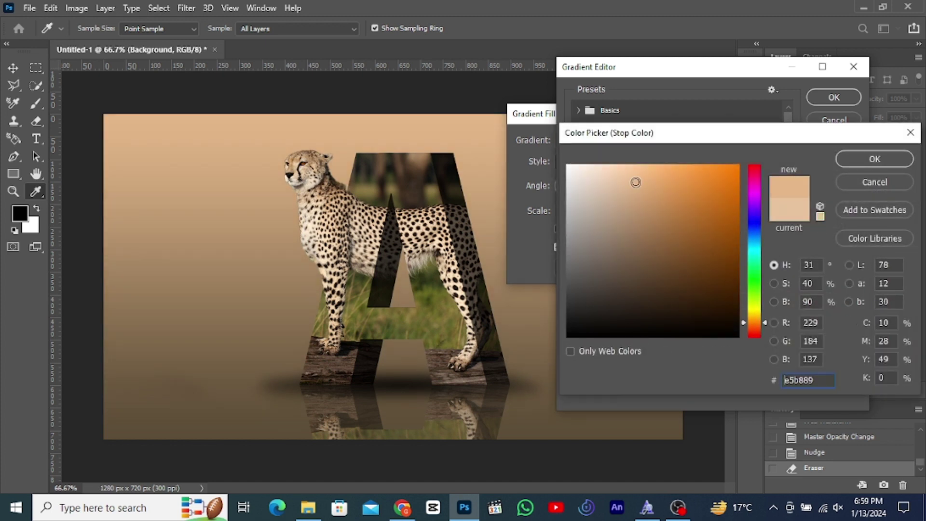
left_click(850, 164)
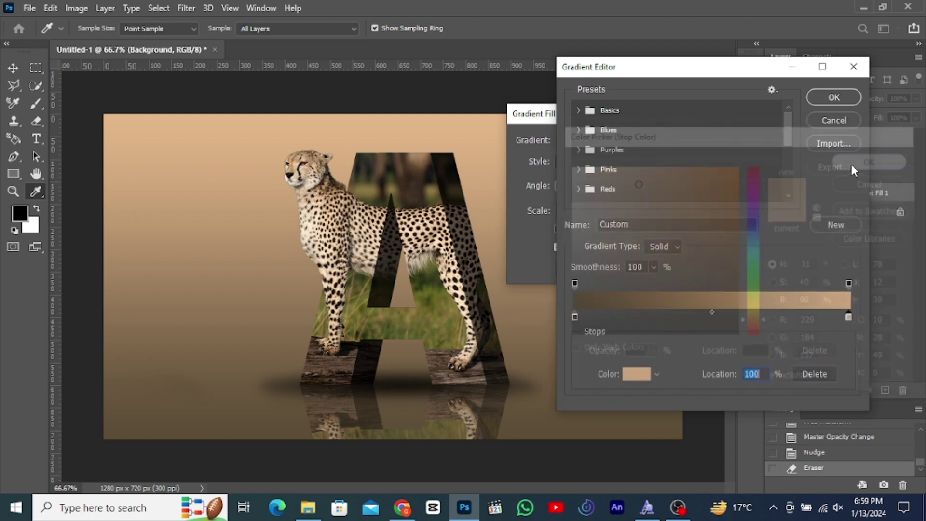
left_click(827, 98)
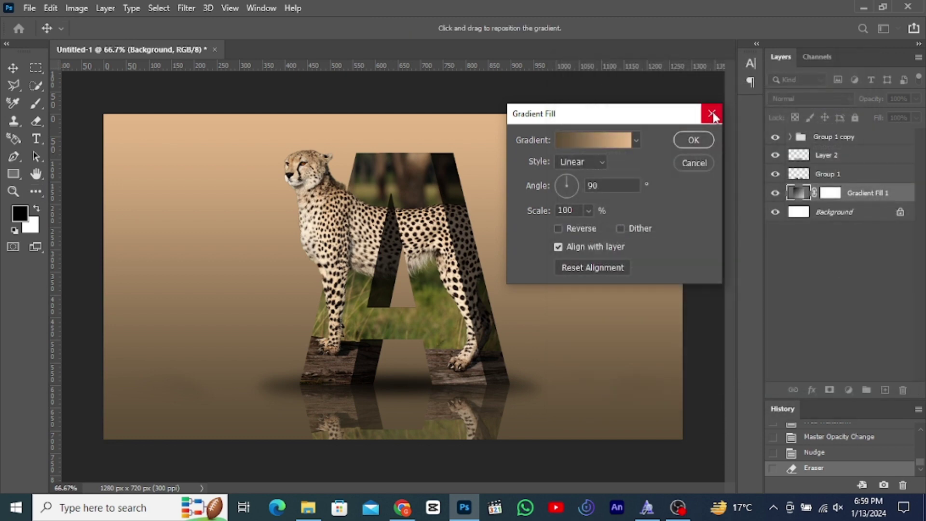
left_click(694, 139)
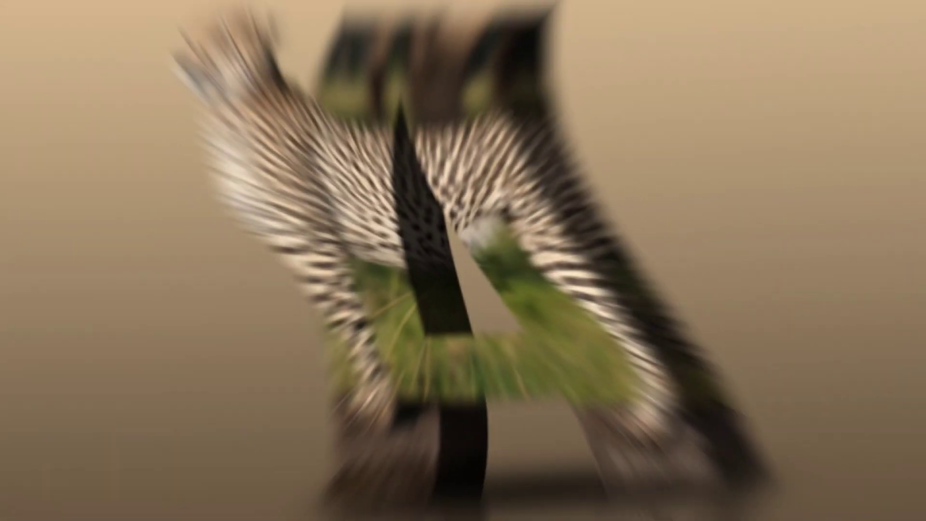